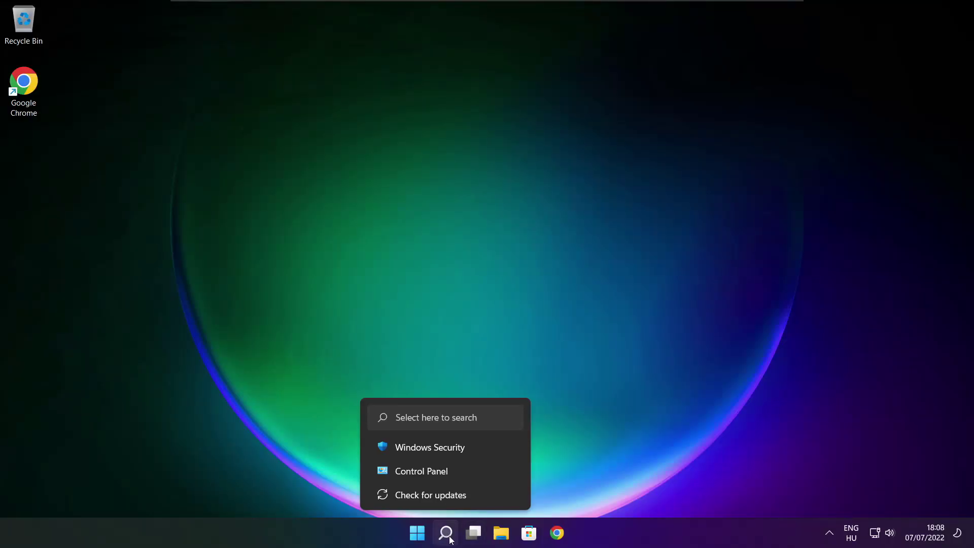
Search Windows for 'device manager'
click(449, 537)
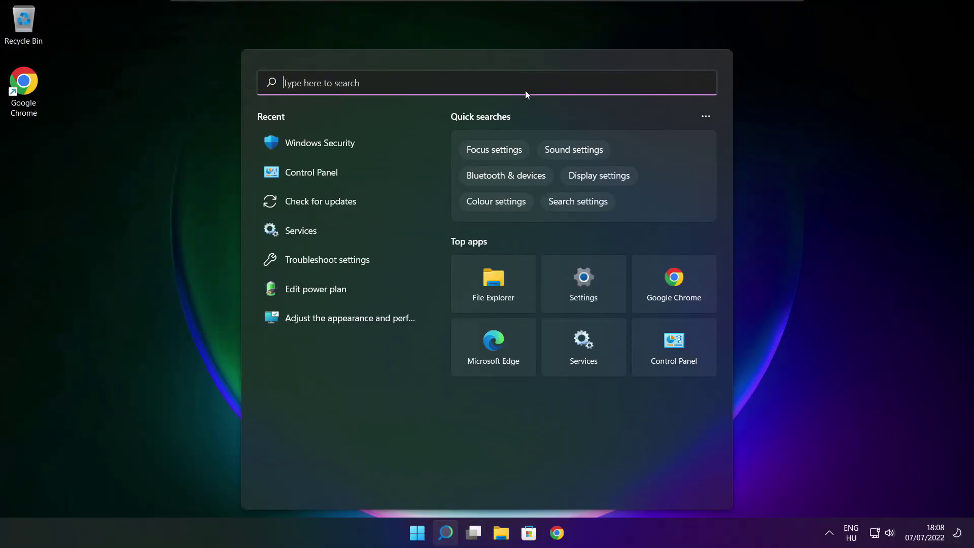
text(device man)
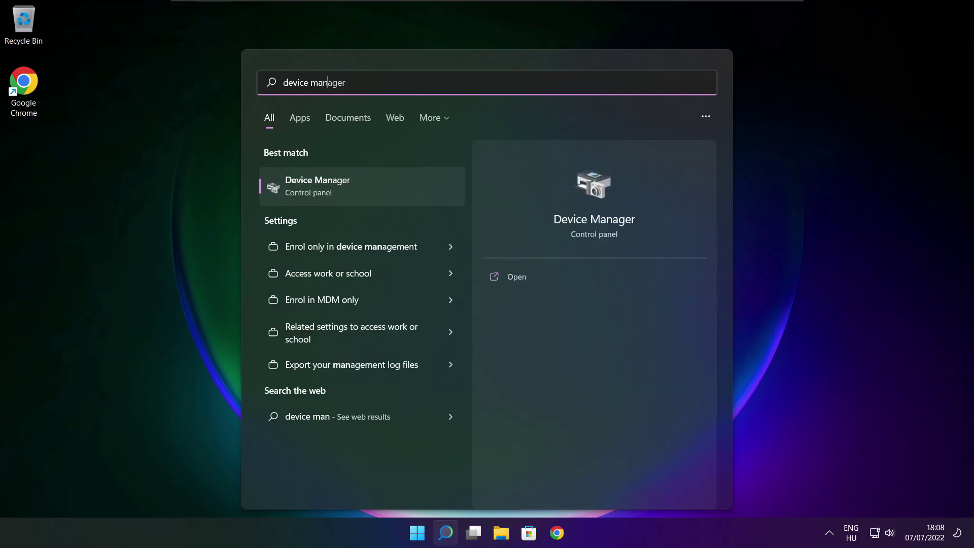
text(ager)
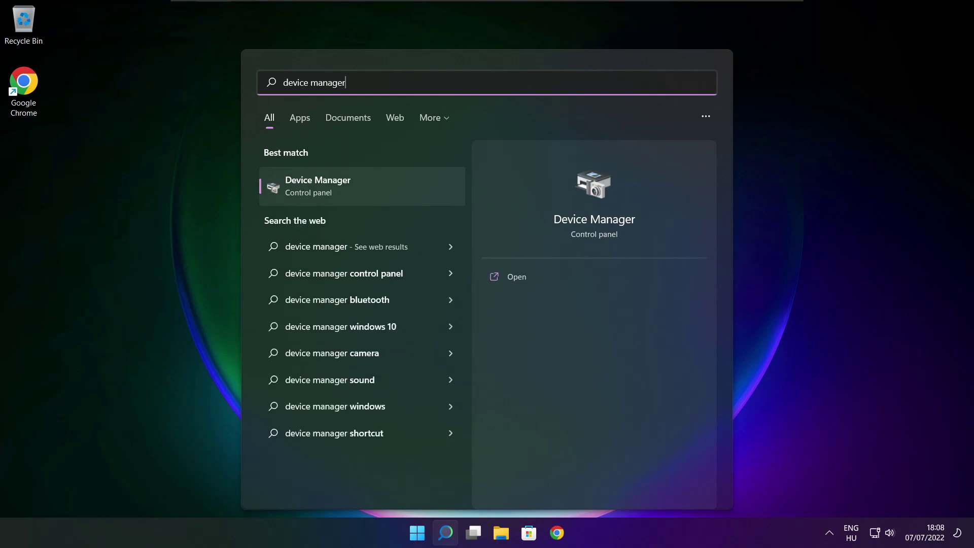
Open Device Manager maximized and run an automatic driver search for VMware SVGA 3D under Display adaptors
click(400, 190)
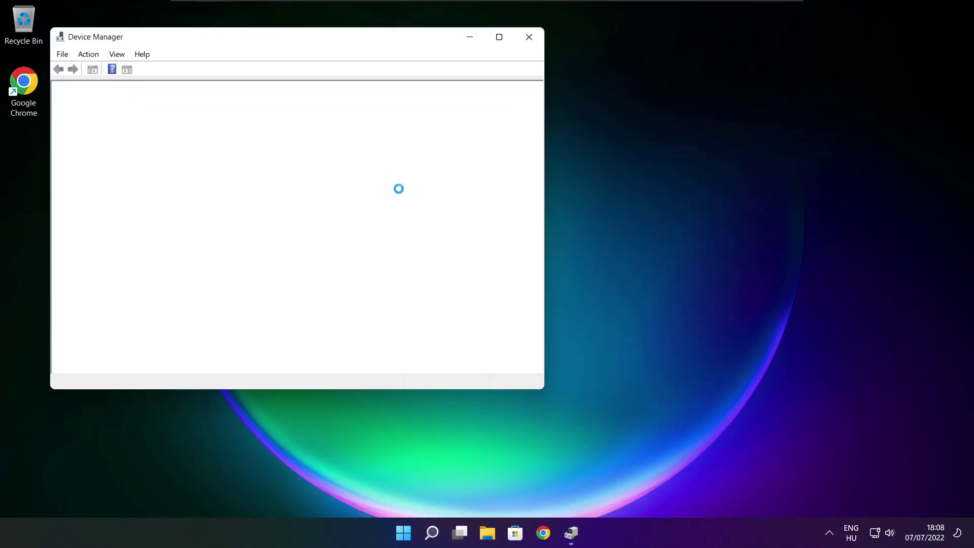
click(499, 39)
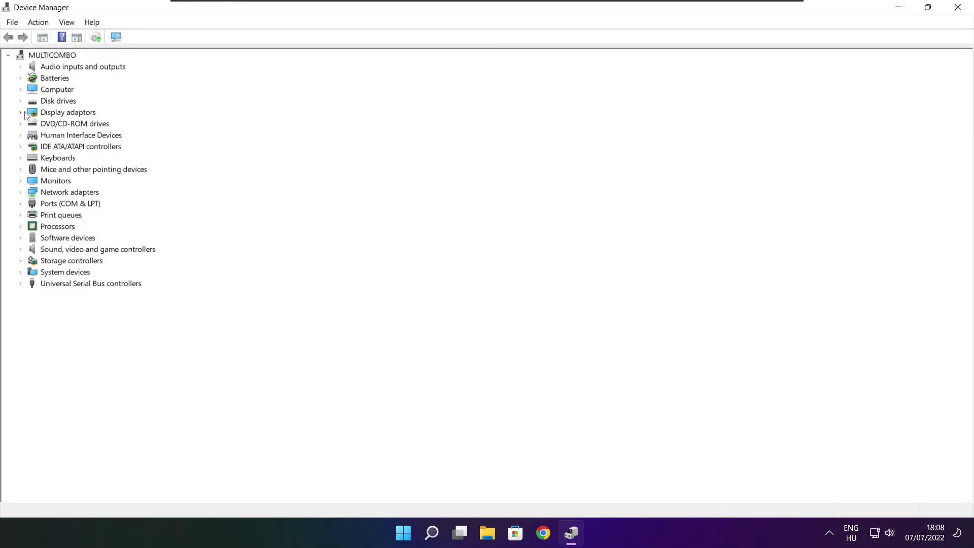
click(44, 114)
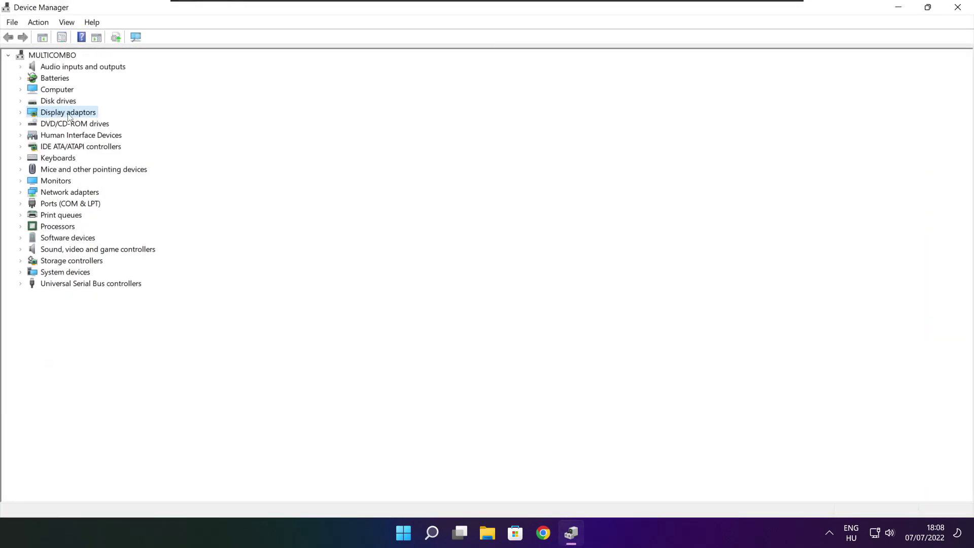
click(21, 113)
click(95, 125)
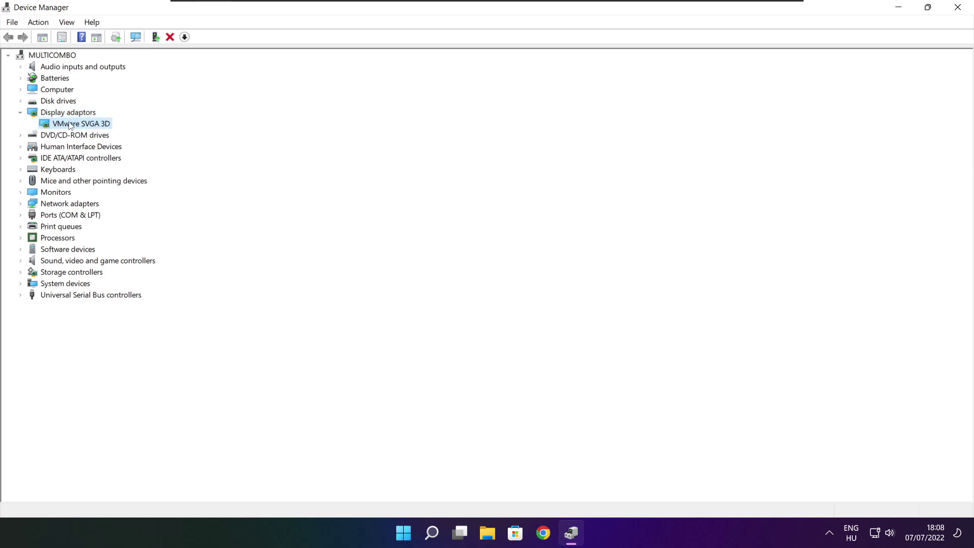
right_click(69, 125)
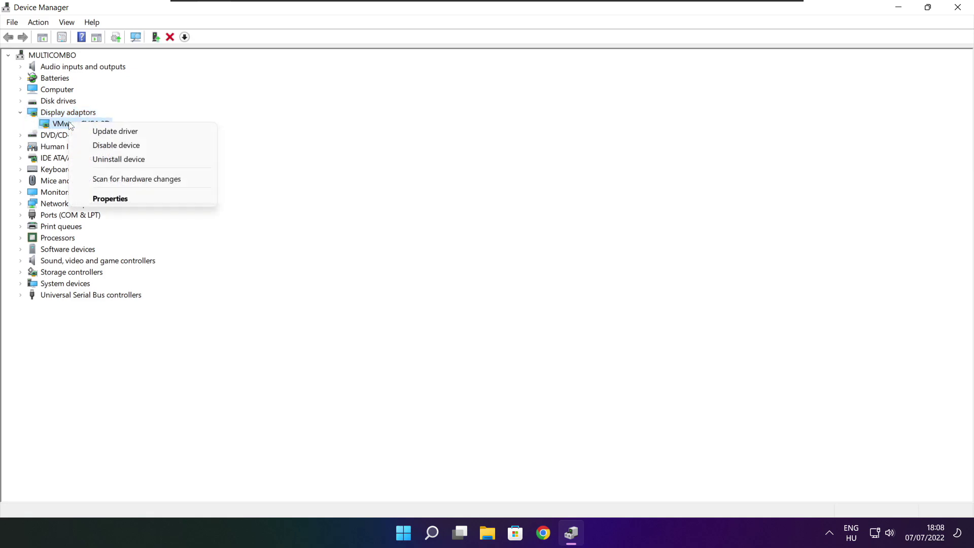
click(141, 133)
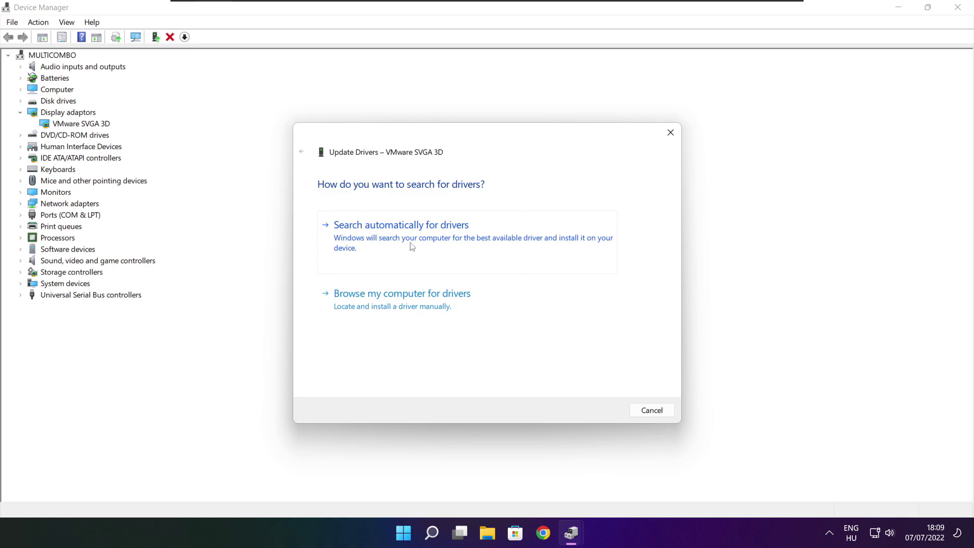
click(448, 244)
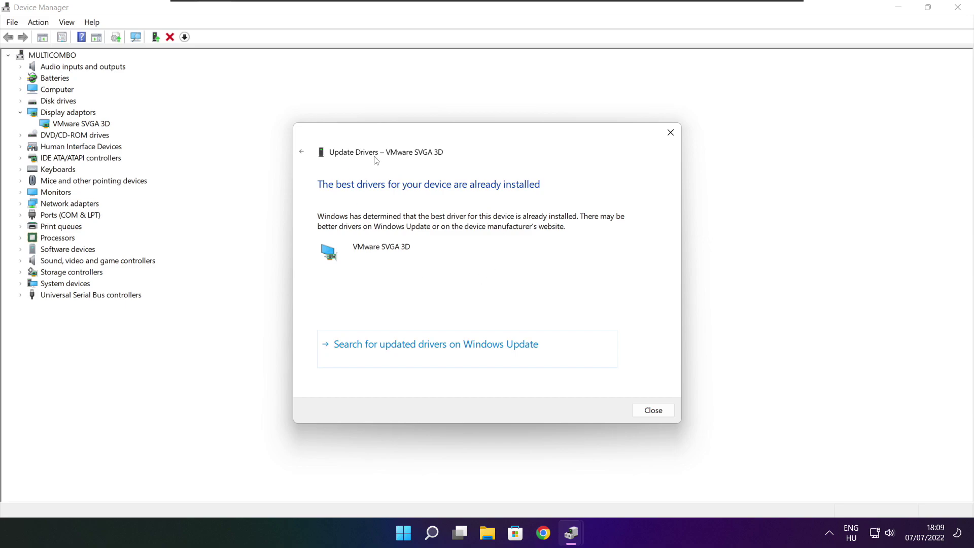
click(654, 411)
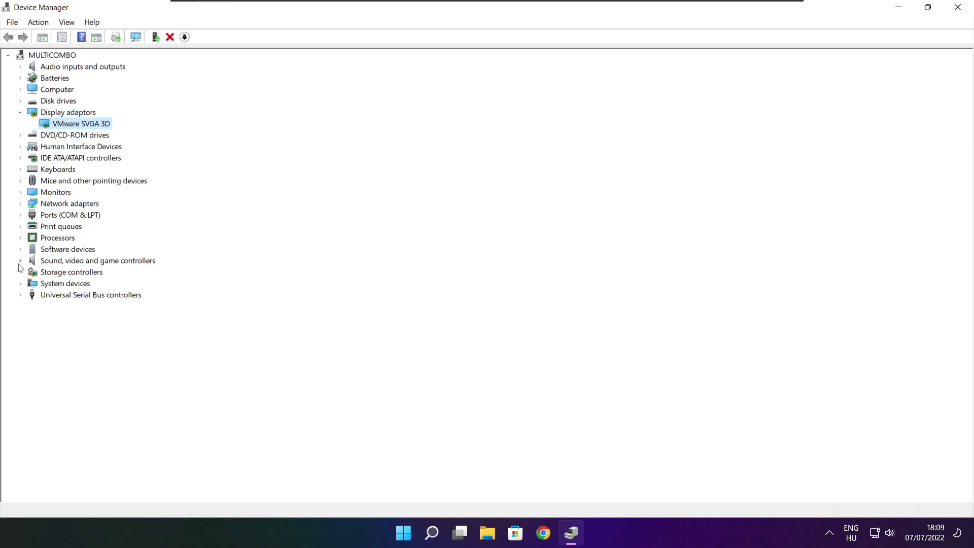
Run an automatic driver search for High Definition Audio Device under Sound, video and game controllers
click(44, 261)
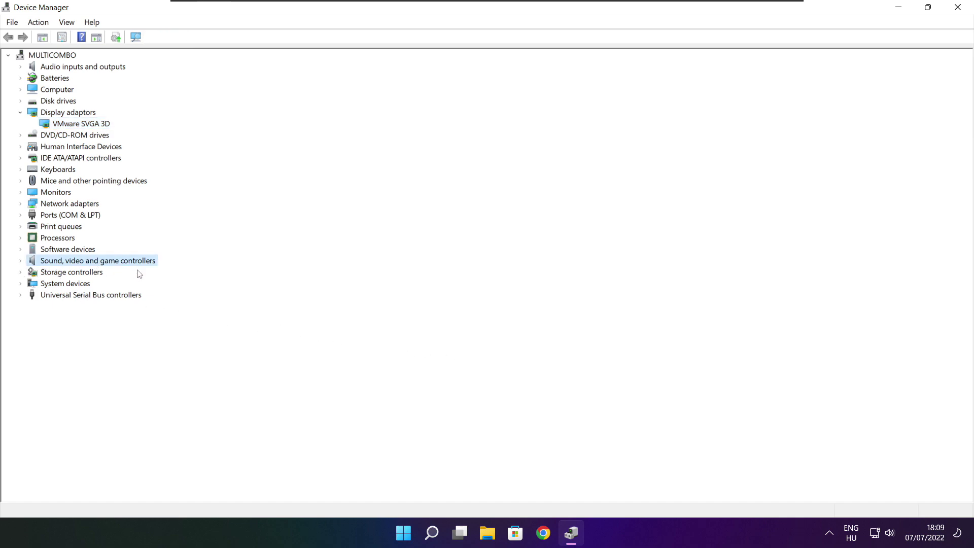
click(21, 261)
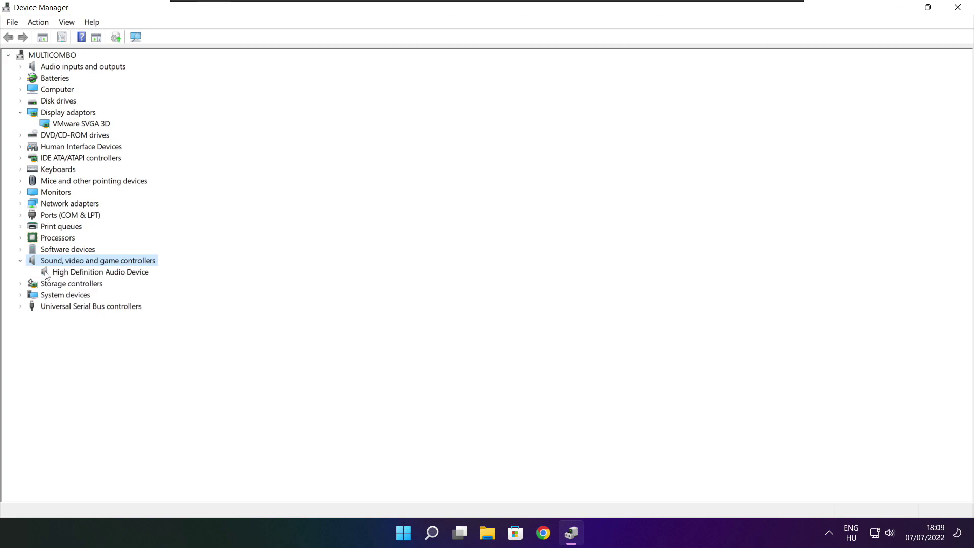
click(94, 274)
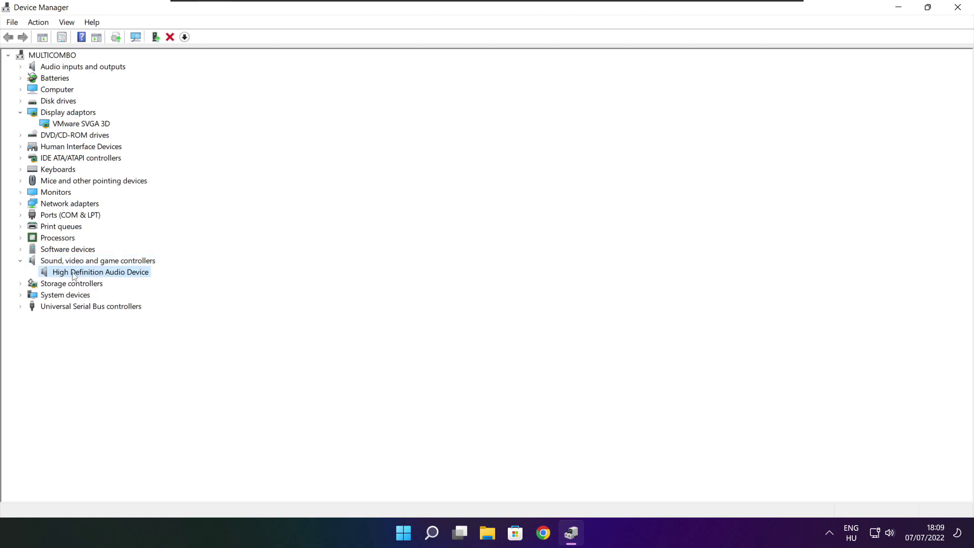
right_click(95, 276)
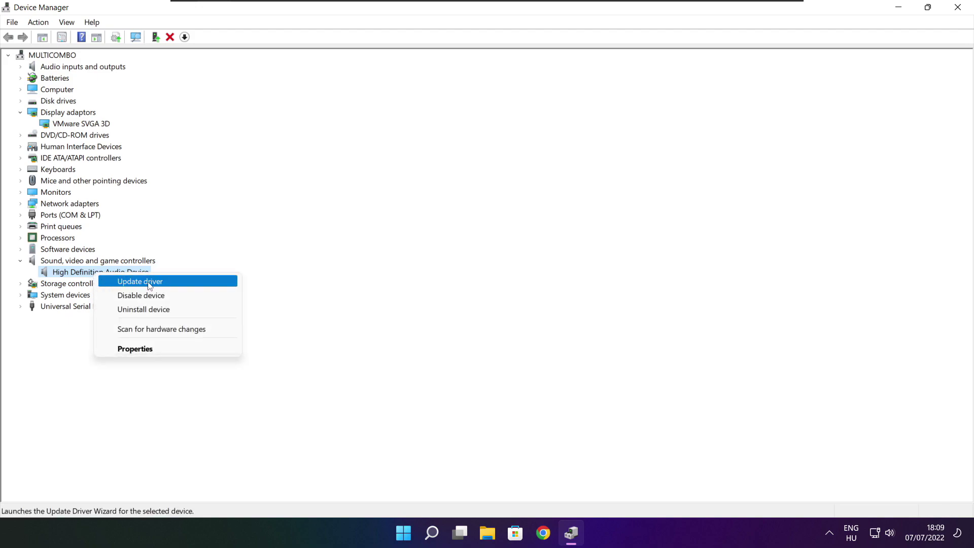
click(190, 283)
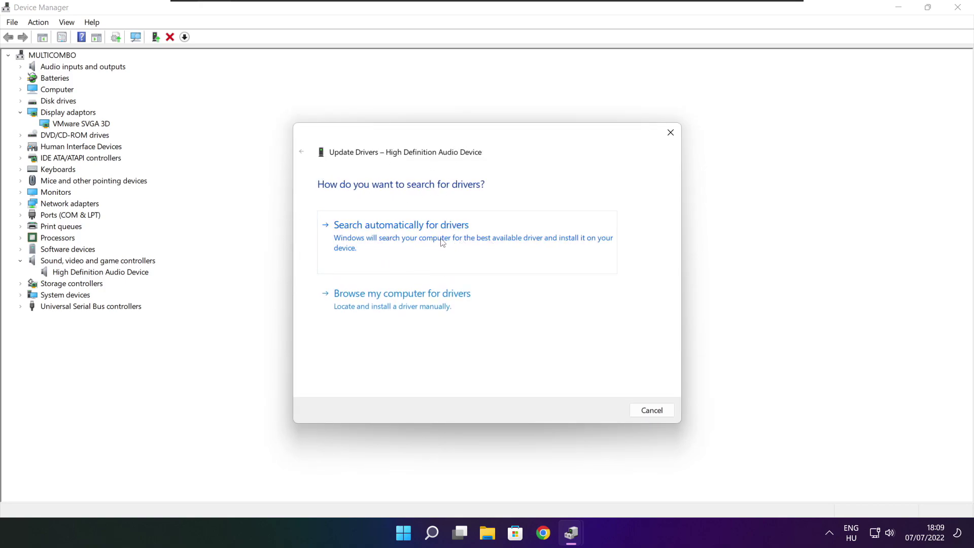
click(423, 242)
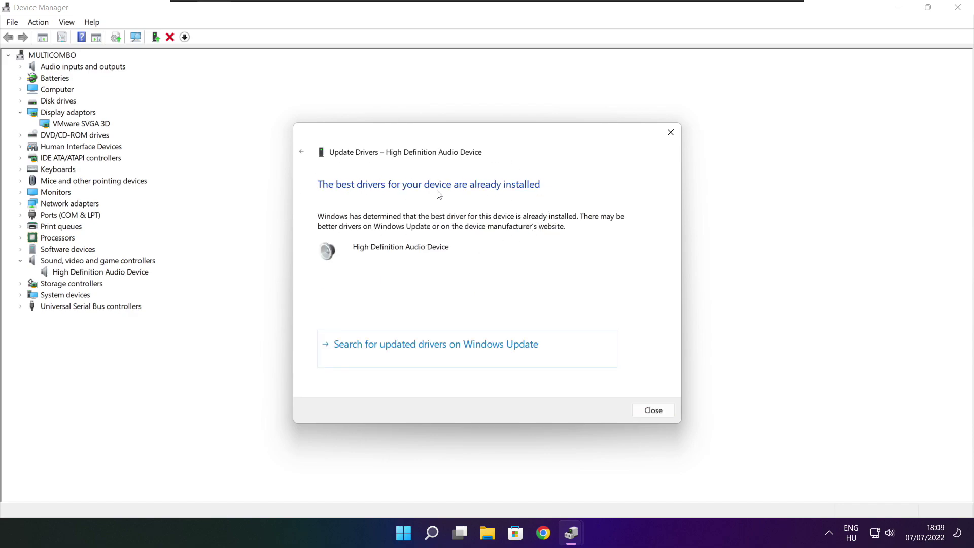
click(654, 411)
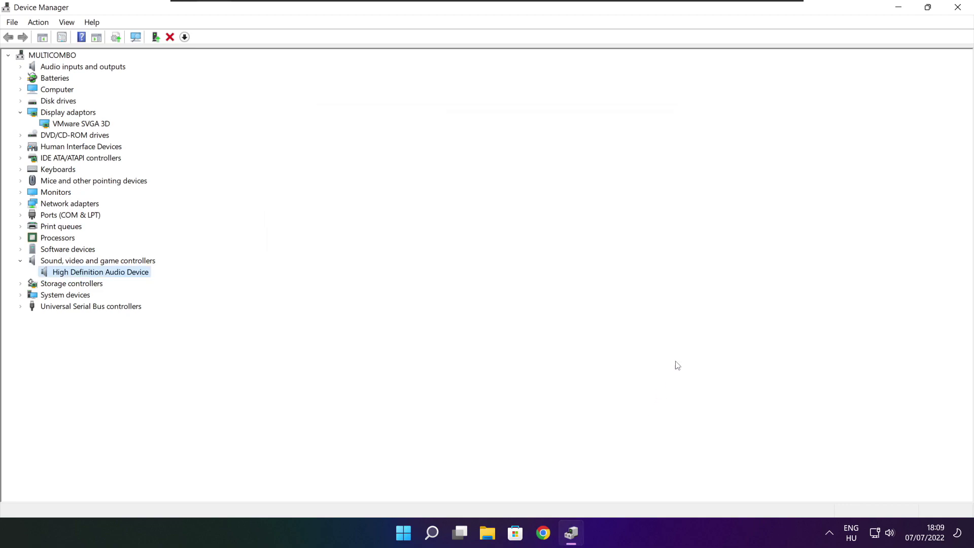
Close Device Manager and search Windows for 'edit power plan'
click(958, 7)
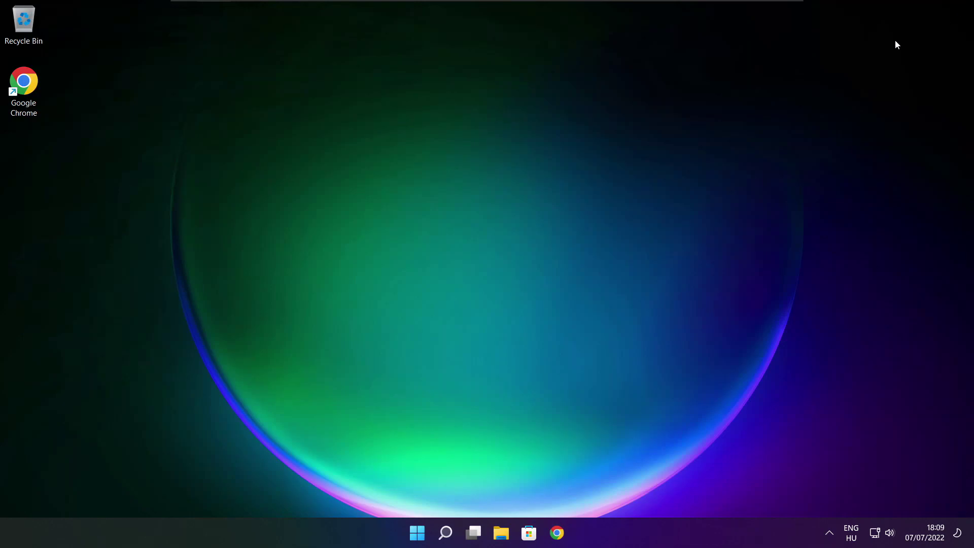
click(447, 534)
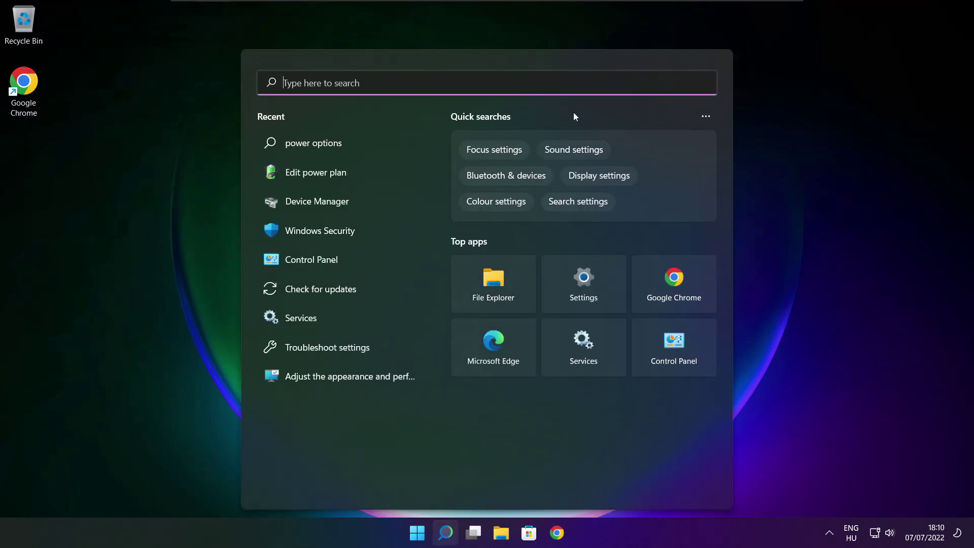
text(edit p)
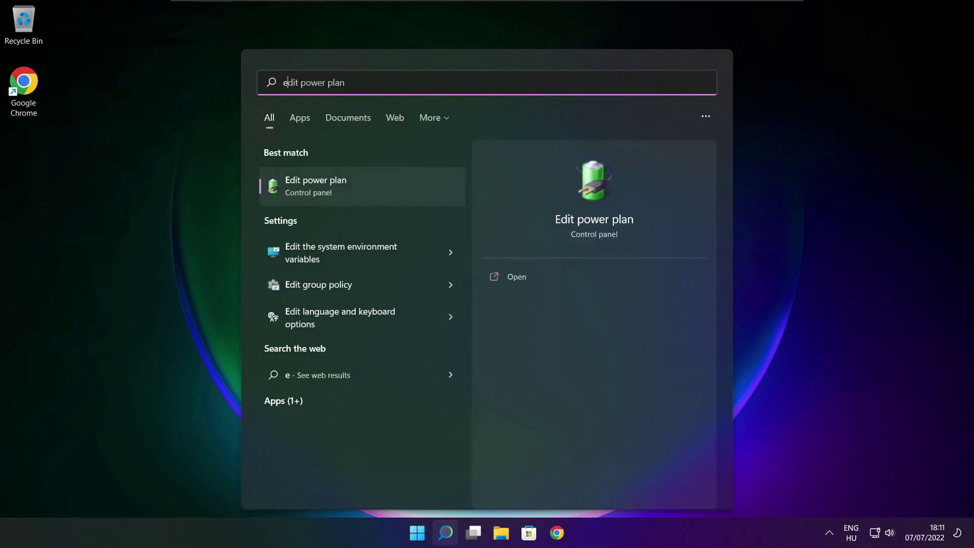
text(ower plan)
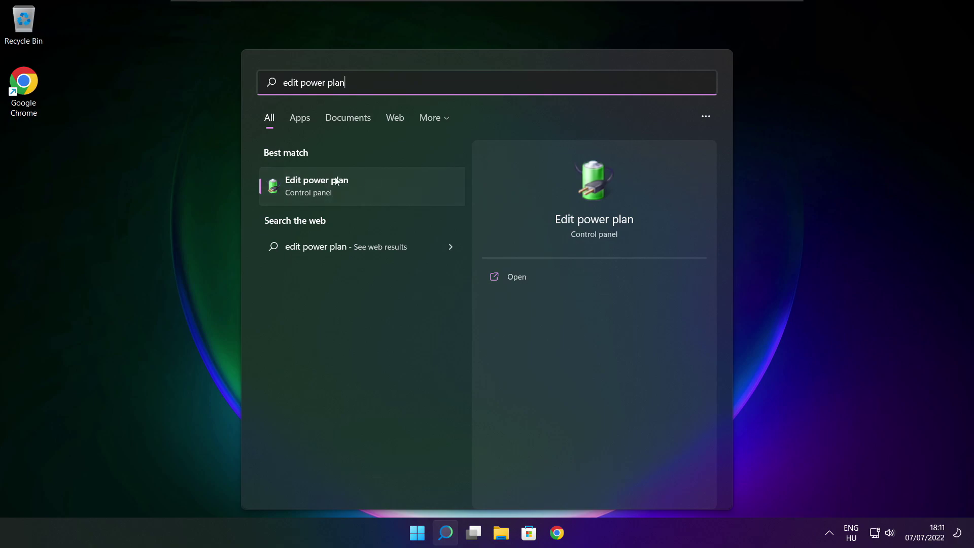
Switch the power plan from Balanced to High performance and close Power Options
click(385, 191)
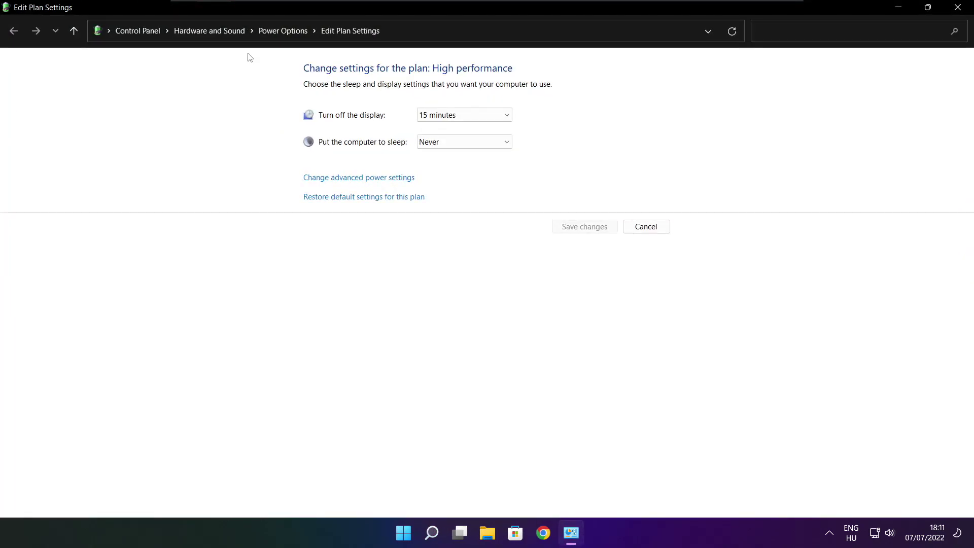
click(290, 38)
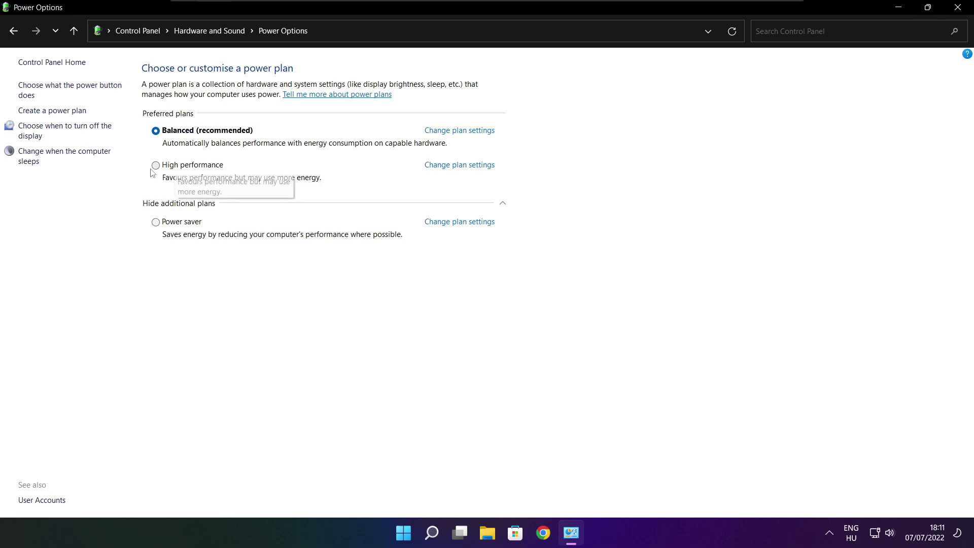
click(202, 169)
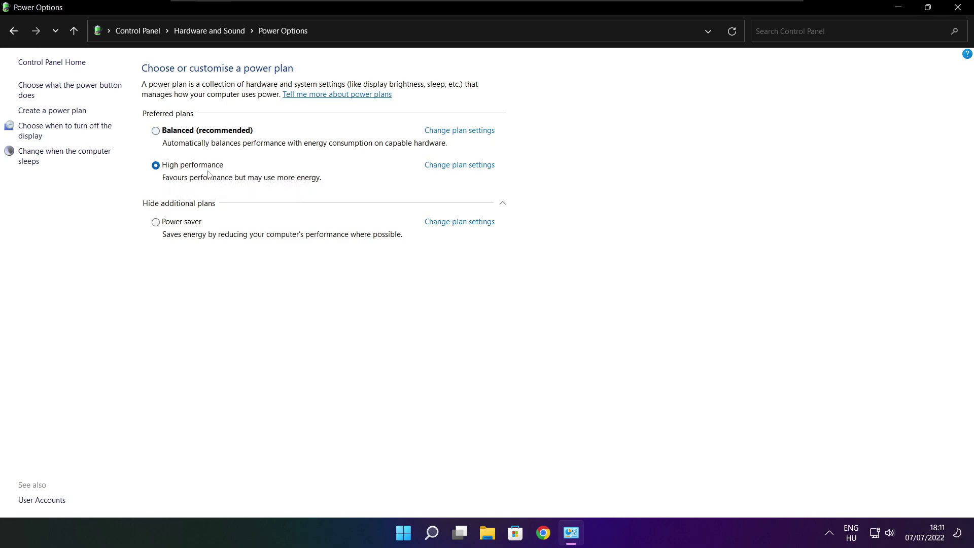
click(959, 7)
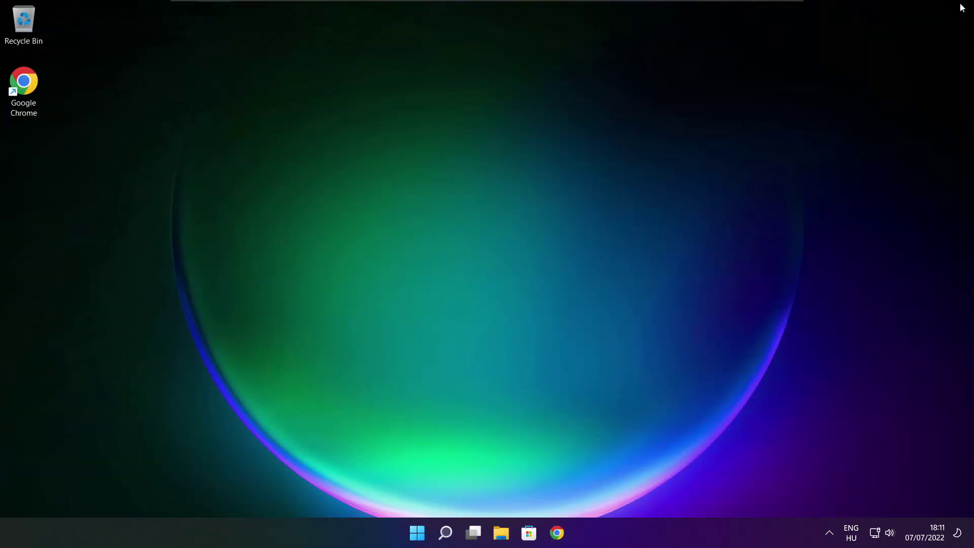
Search Windows for 'game mode'
click(446, 532)
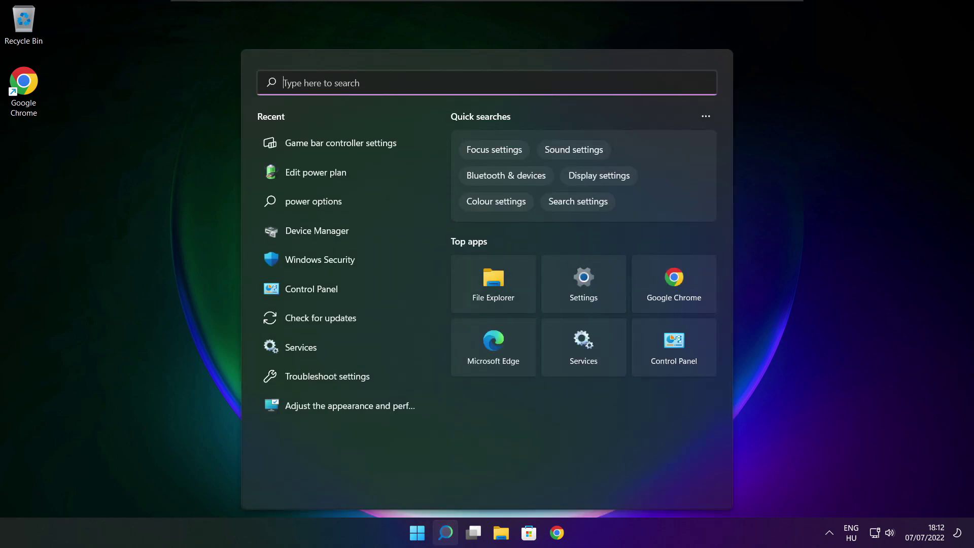
text(game )
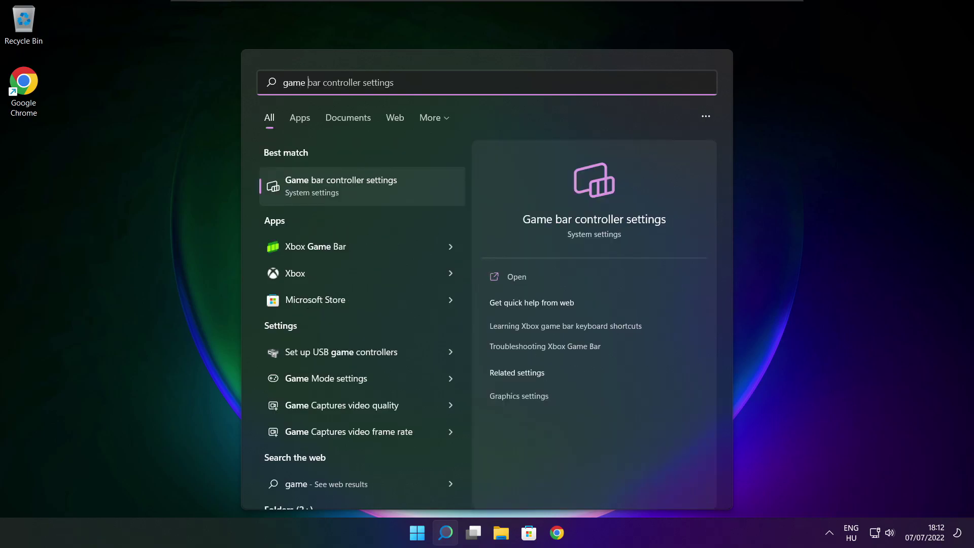
text(mode)
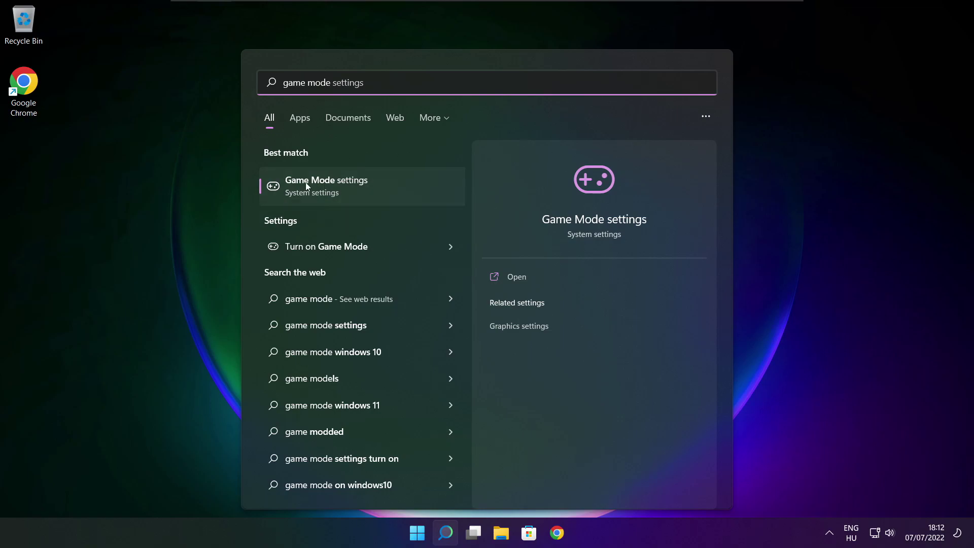
Keep Game Mode on, turn off opening Xbox Game Bar with a controller, and close Settings
click(386, 186)
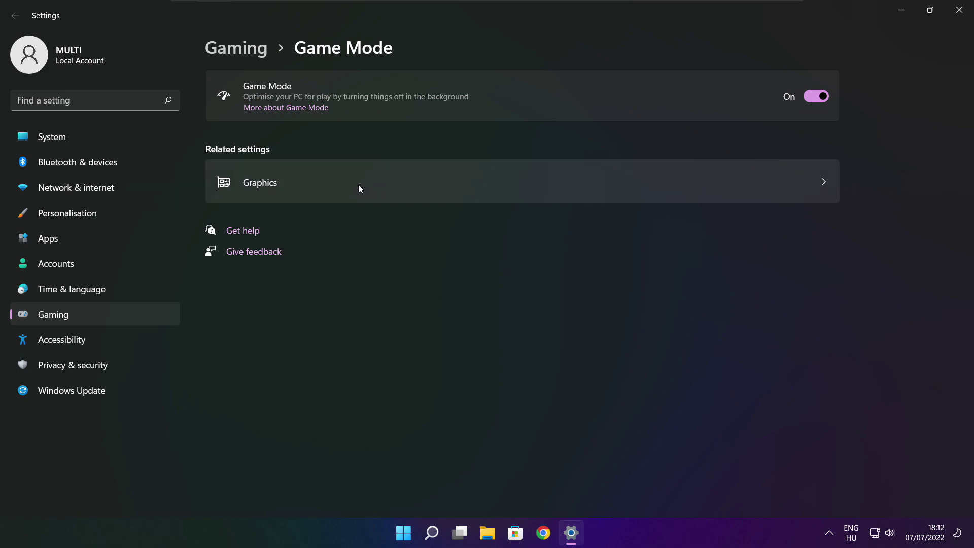
click(825, 96)
click(823, 96)
click(235, 54)
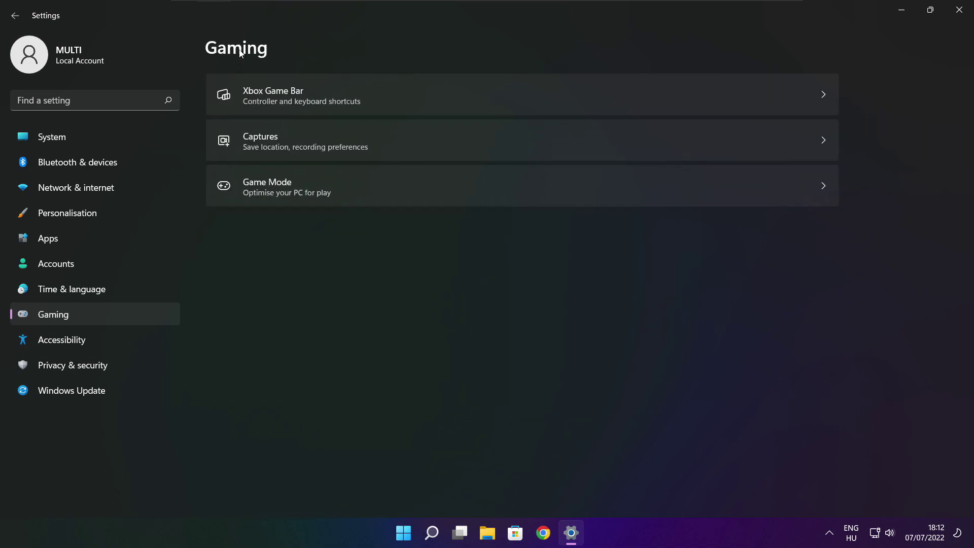
click(398, 105)
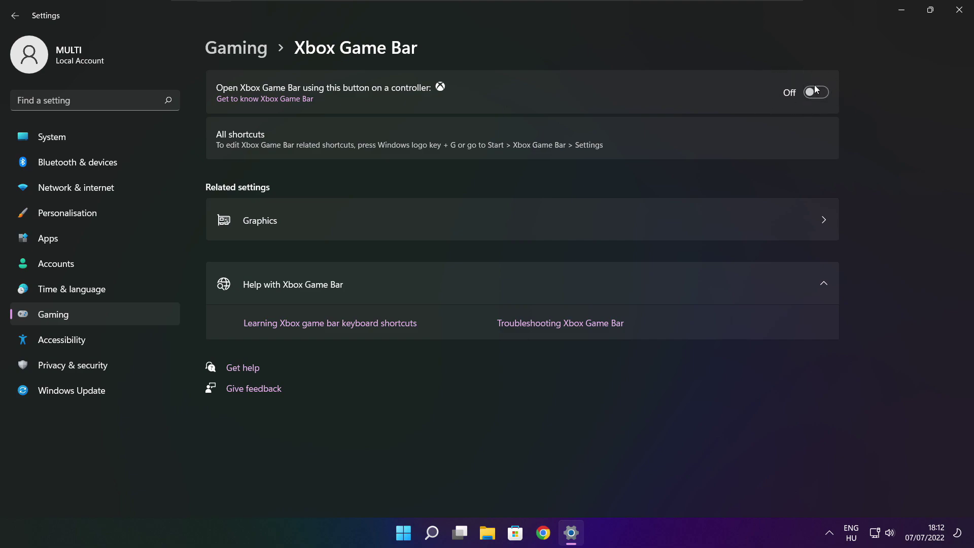
click(959, 10)
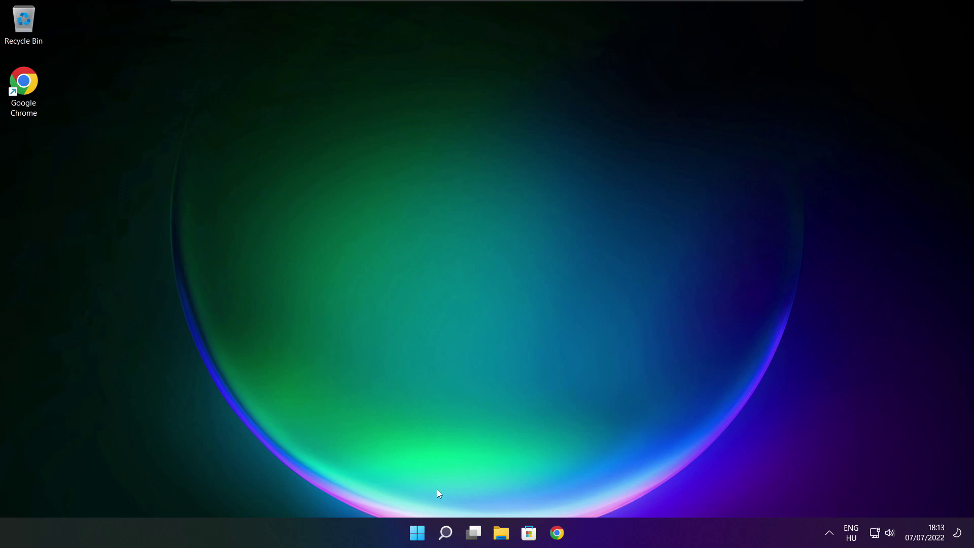
Open Task Manager from the Start button's quick-link menu
right_click(419, 535)
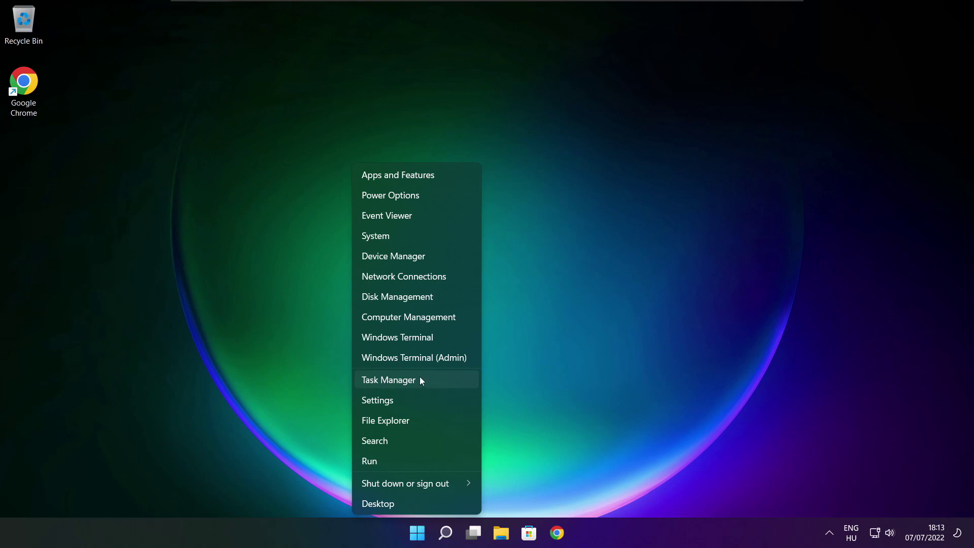
click(420, 380)
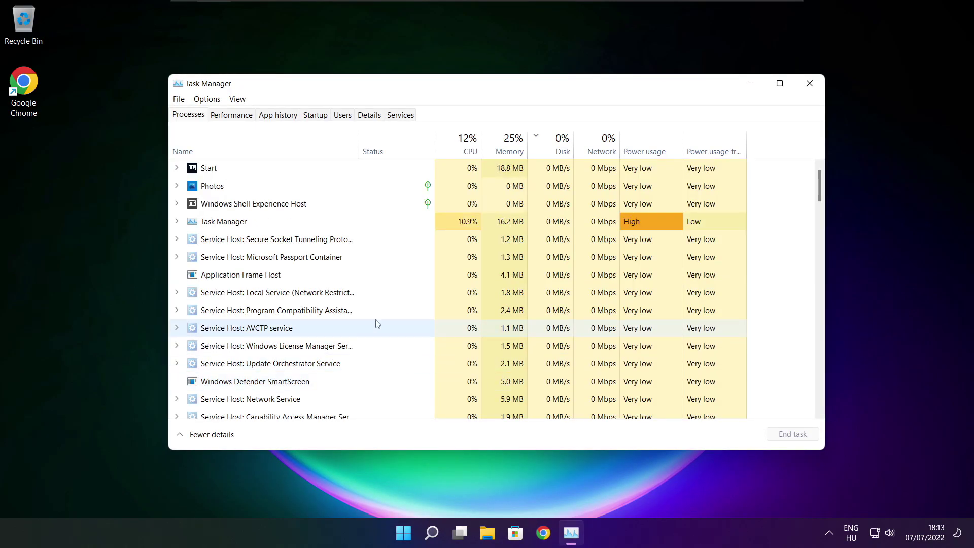
Disable Cortana, Microsoft Edge, Microsoft Teams and Terminal at startup, then close Task Manager
click(314, 118)
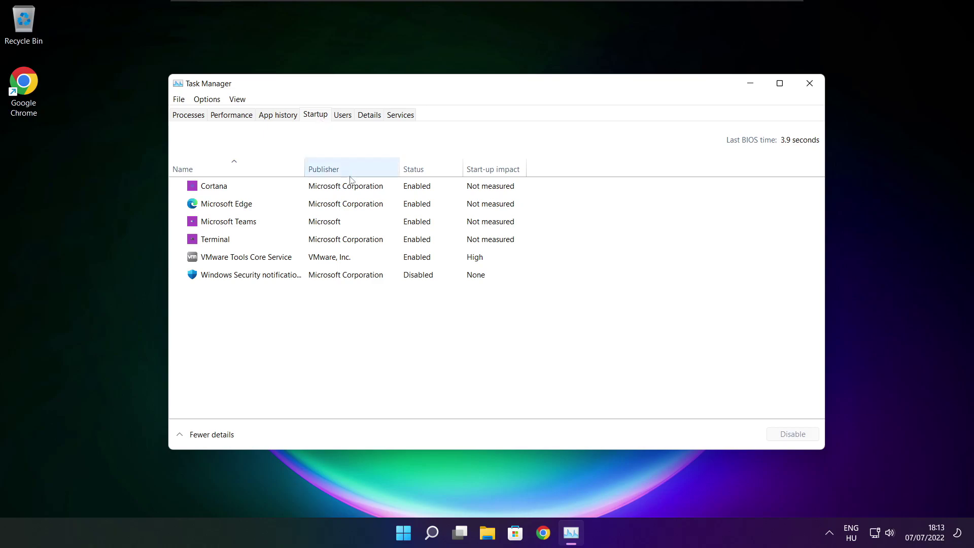
click(363, 191)
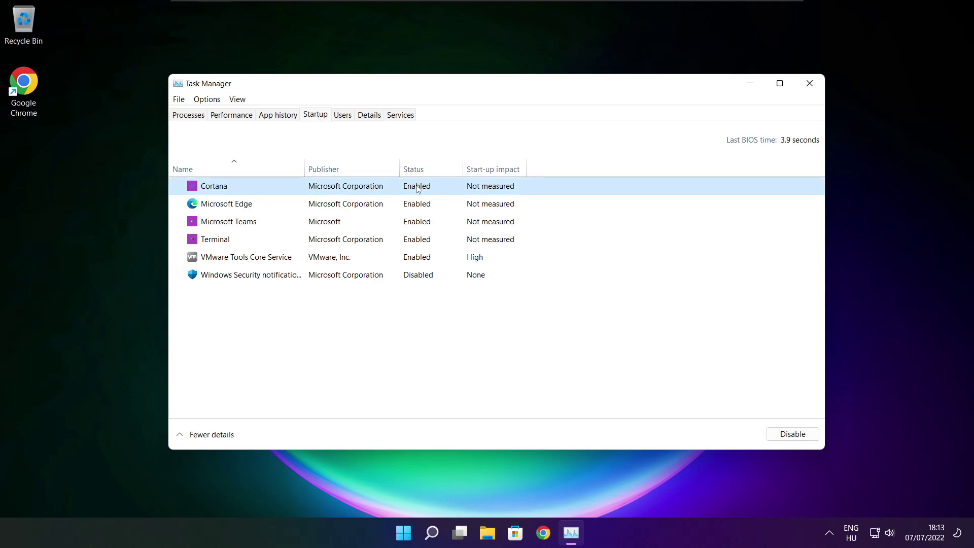
click(793, 434)
click(303, 208)
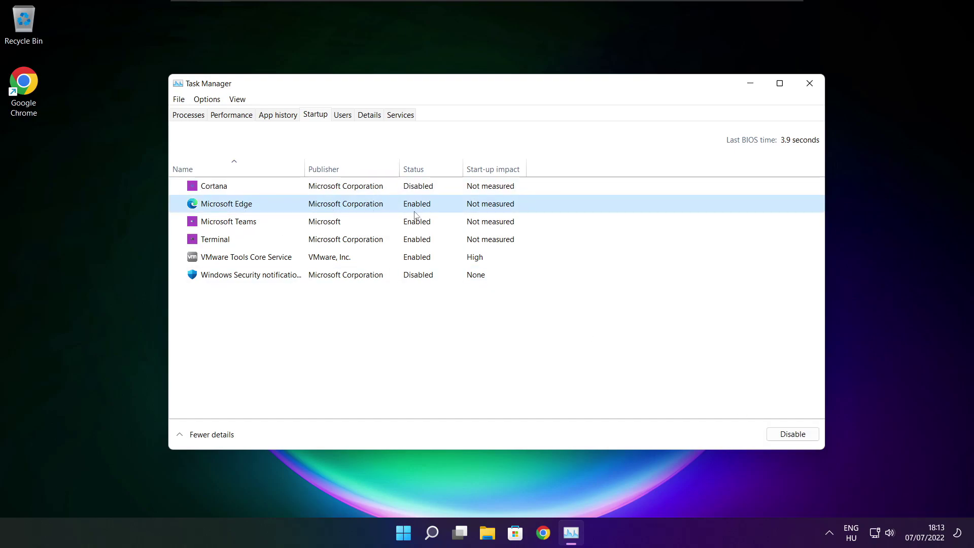
click(797, 437)
click(431, 223)
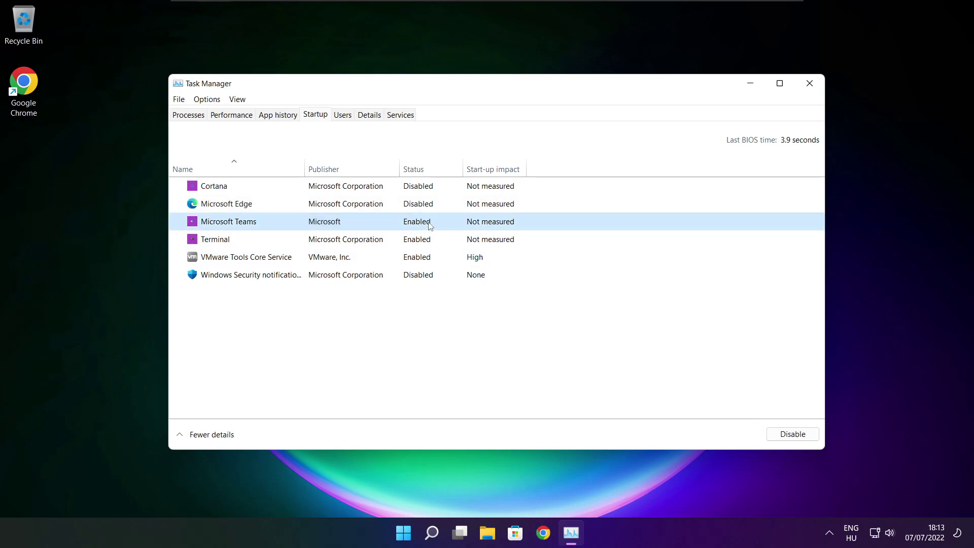
click(807, 438)
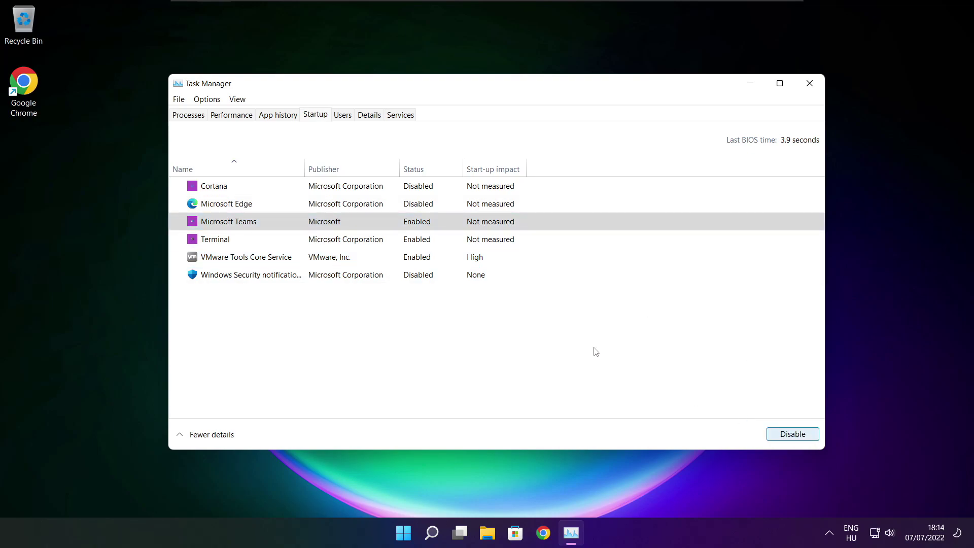
click(371, 245)
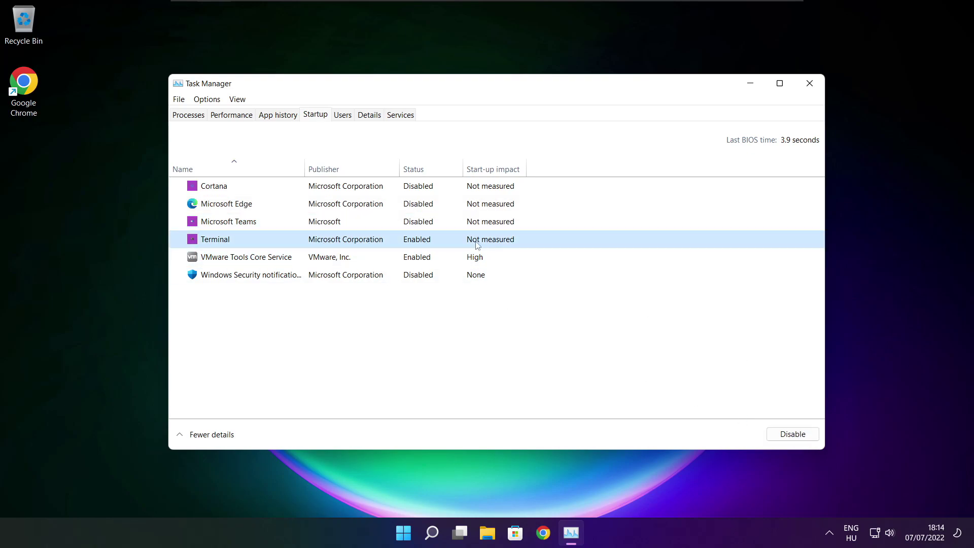
click(807, 439)
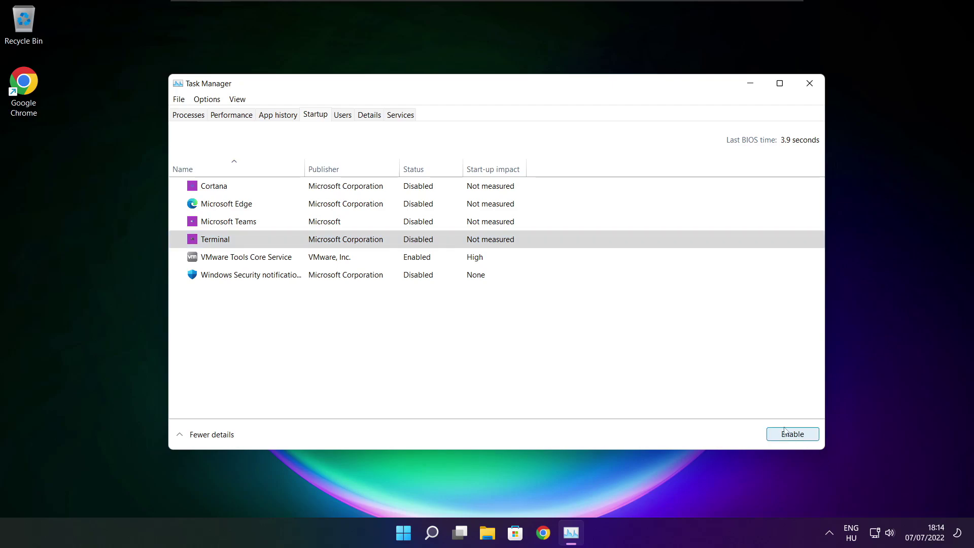
click(414, 241)
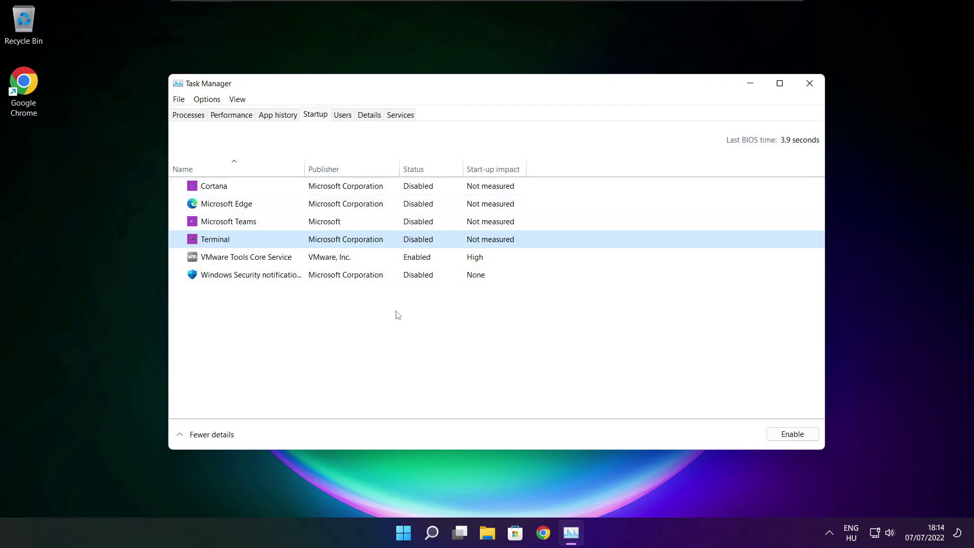
click(809, 84)
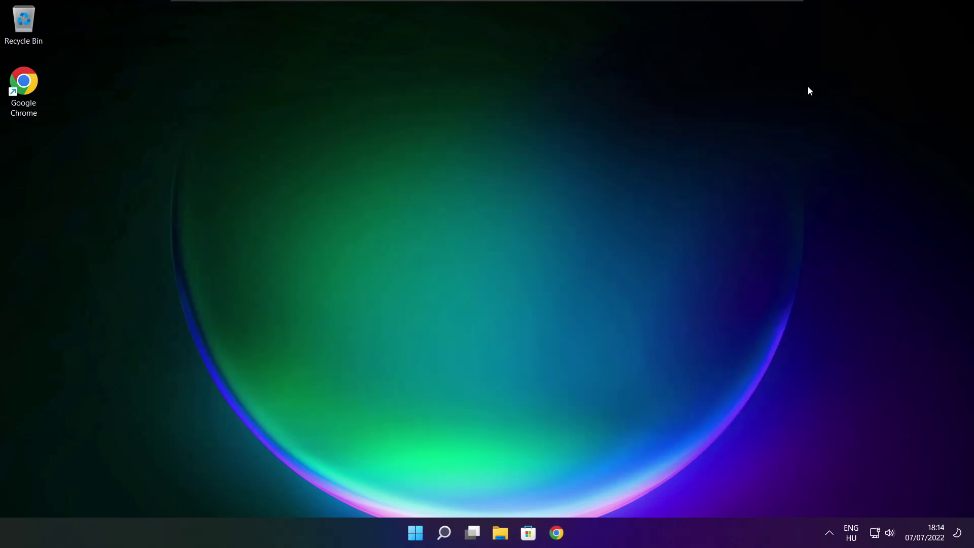
Search Windows for 'optimis' to find Defragment and Optimise Drives
click(446, 539)
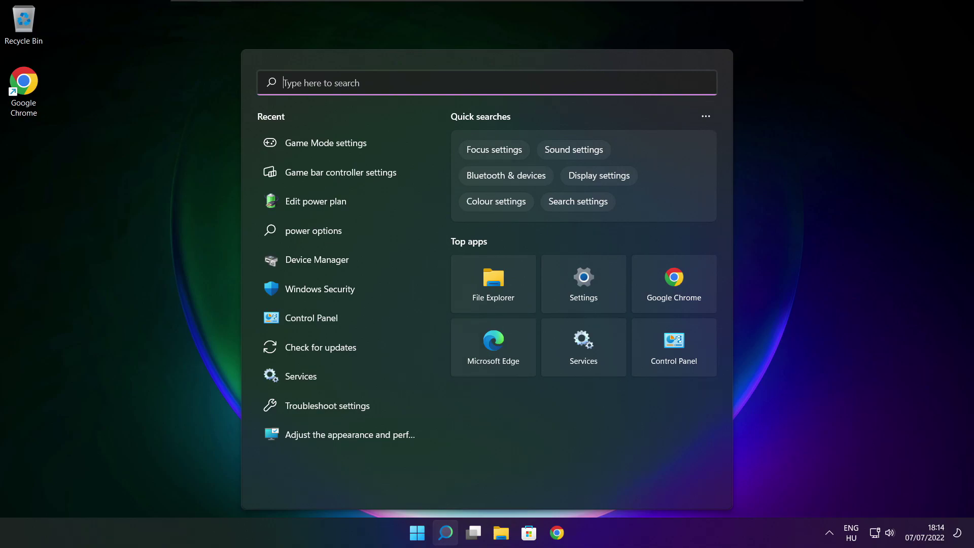
text(op)
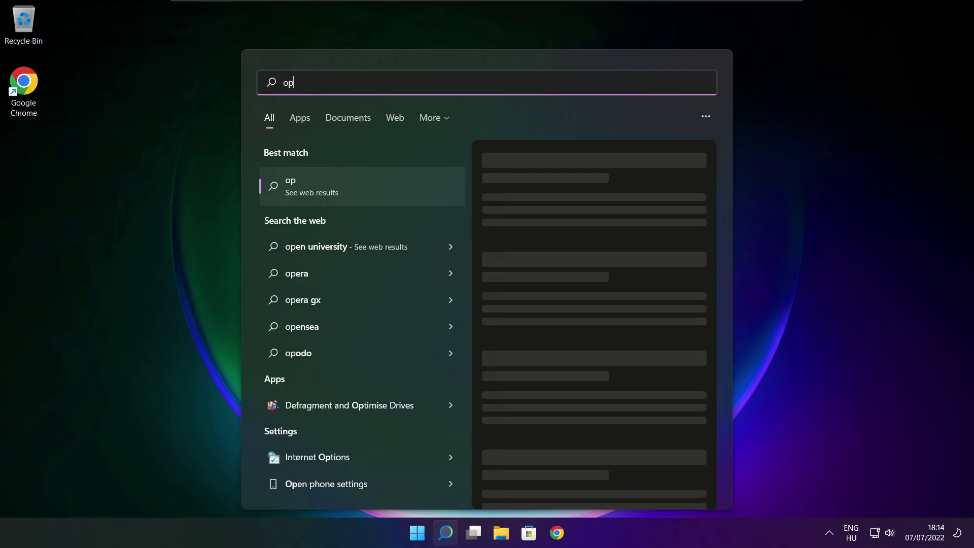
text(timise)
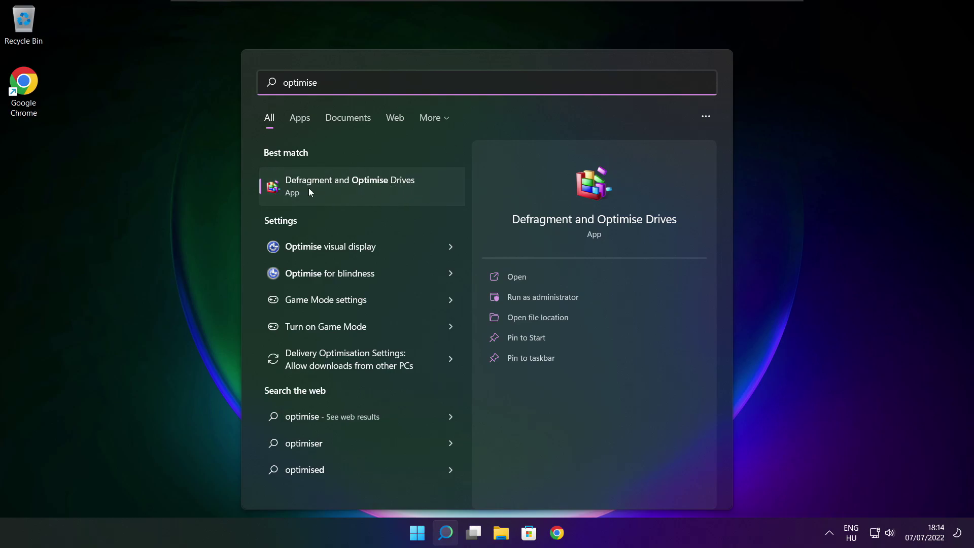
Analyse drive C: in Defragment and Optimise Drives and start optimising it
click(374, 184)
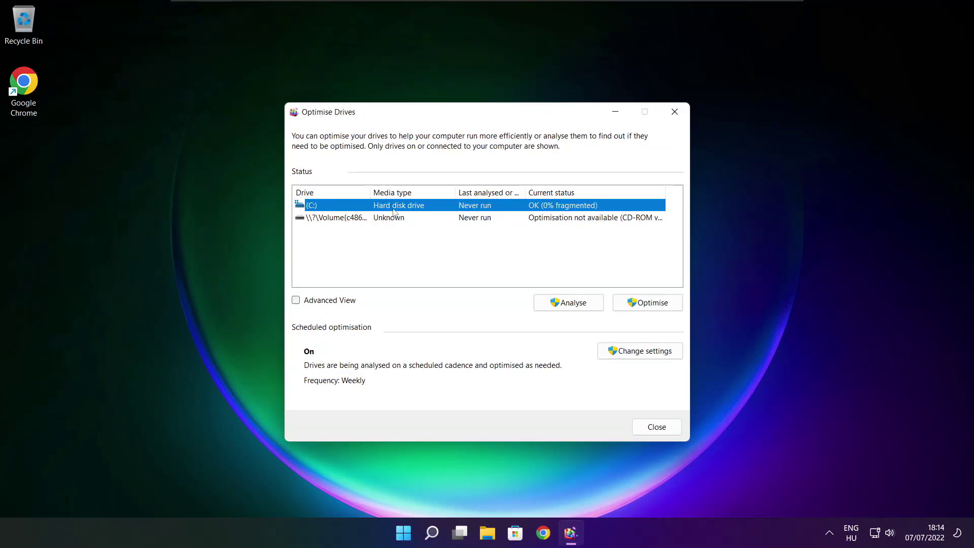
click(556, 303)
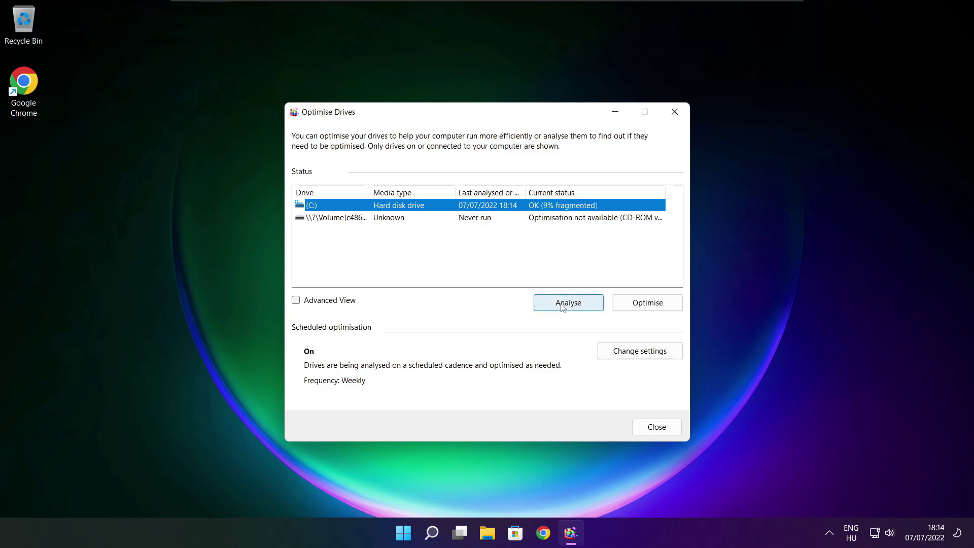
click(654, 307)
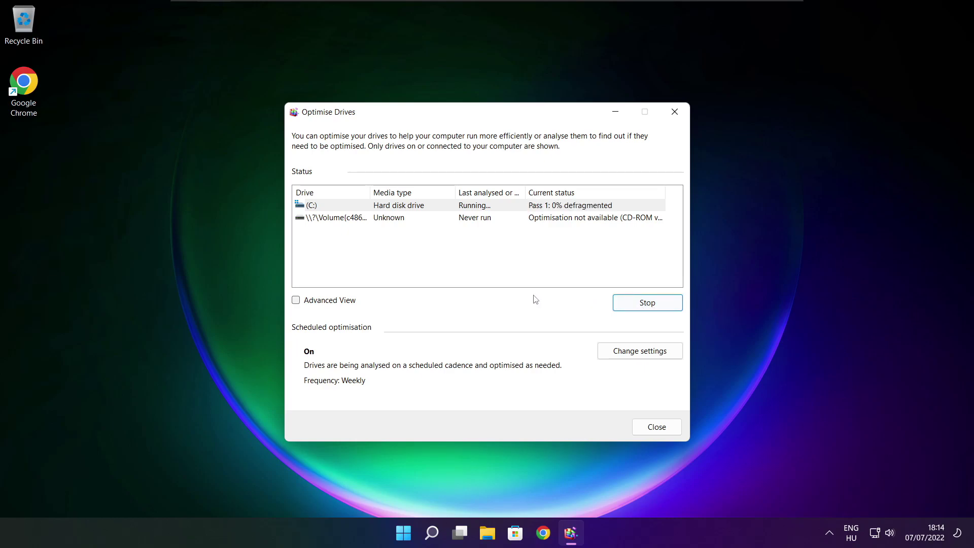
Close Optimise Drives and search Windows for 'updates'
key(alt+F4)
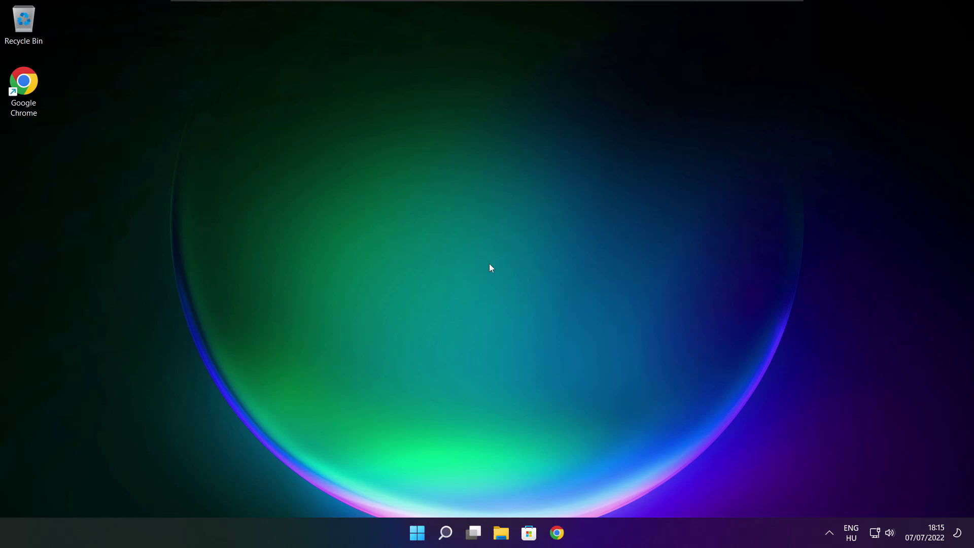
click(445, 534)
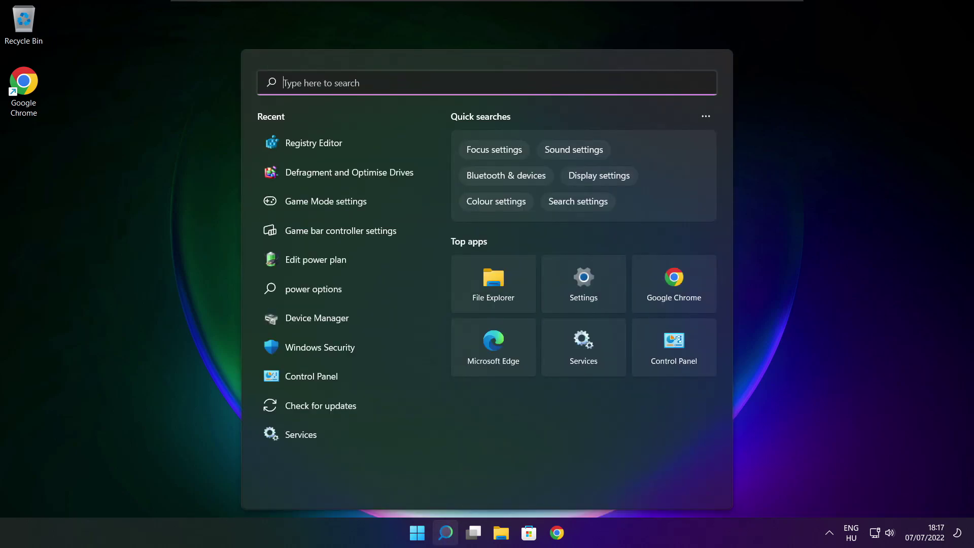
text(updates)
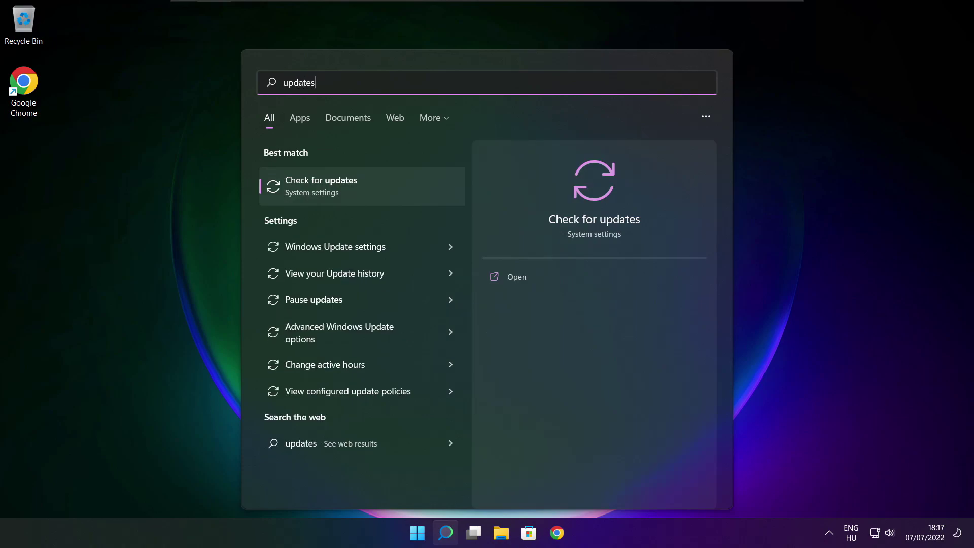
Run a Windows Update check in Settings (last checked 18:18), then close Settings
click(354, 192)
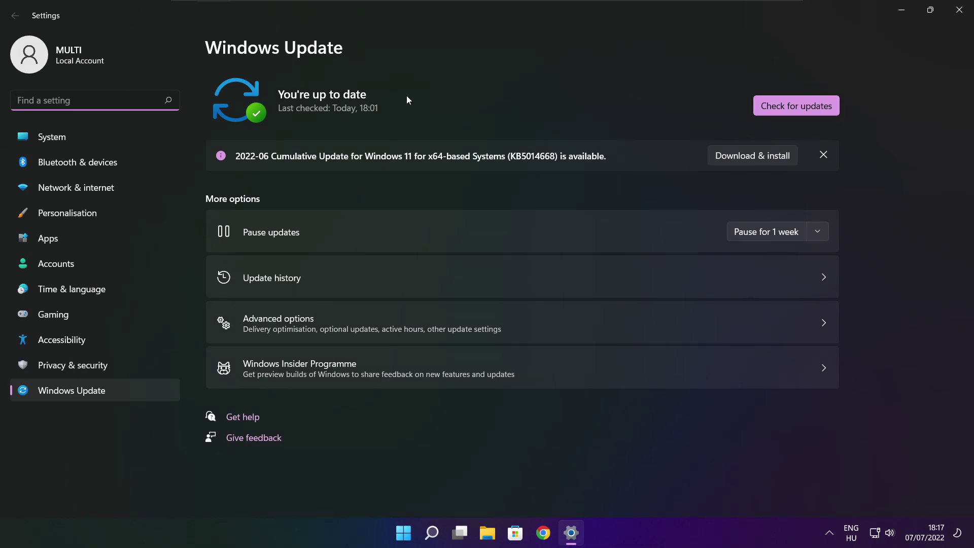
click(796, 107)
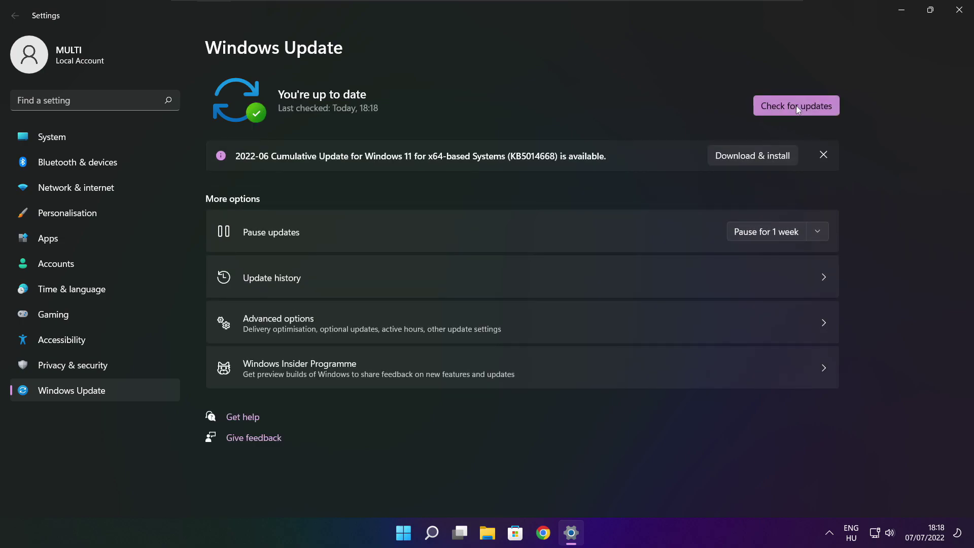
click(958, 15)
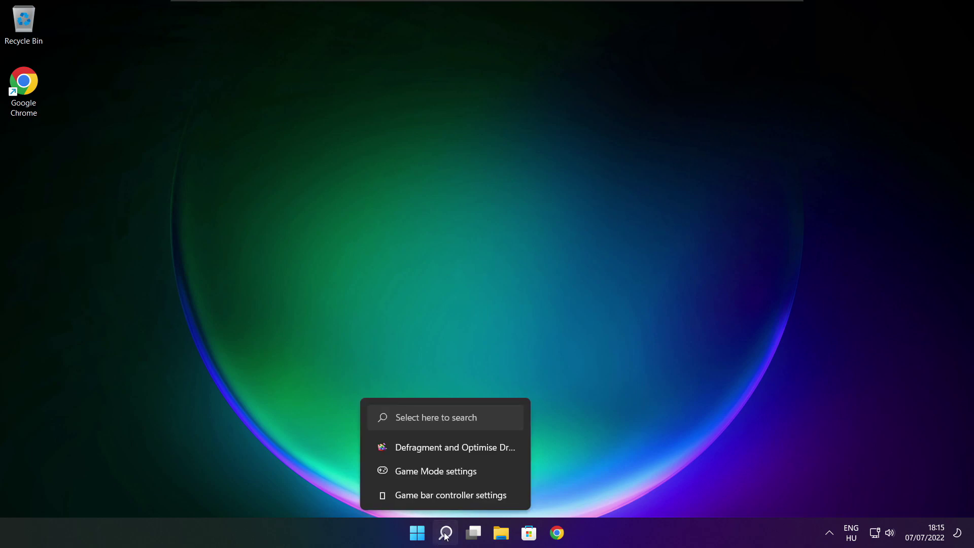
Search for 'regedit' and launch Registry Editor from the results
click(445, 534)
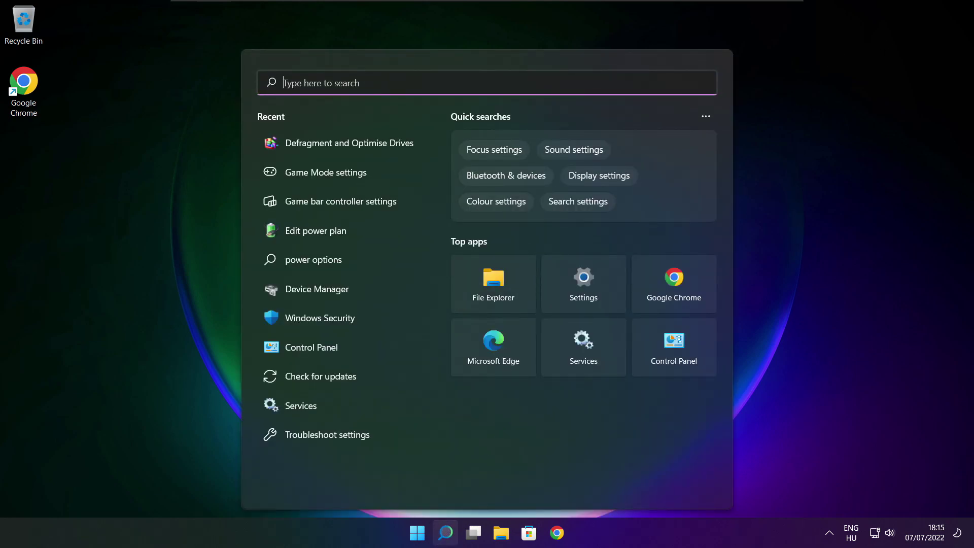
text(regedit)
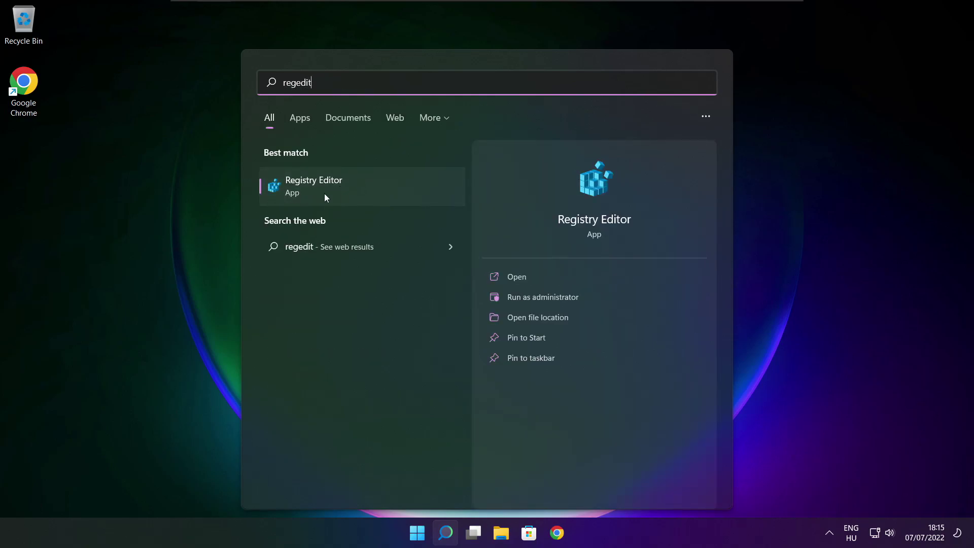
click(371, 185)
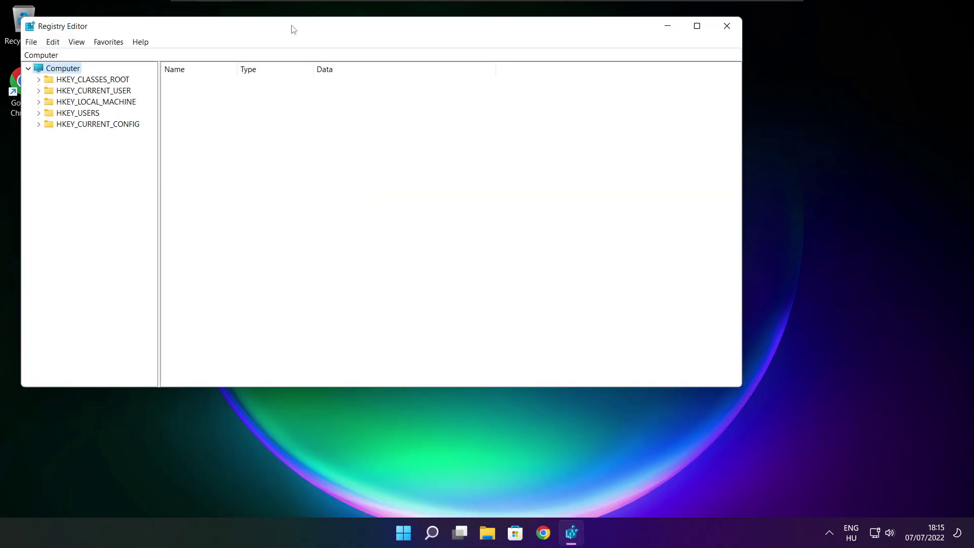
Open HKEY_CURRENT_USER\System\GameConfigStore and widen the Name column to show the full GameDVR value names
drag(294, 28, 398, 102)
click(165, 165)
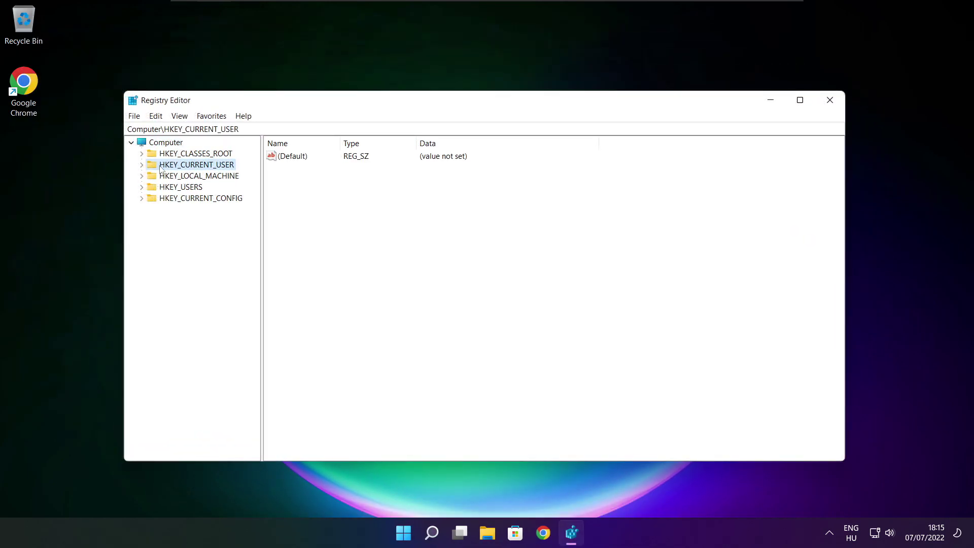
click(141, 164)
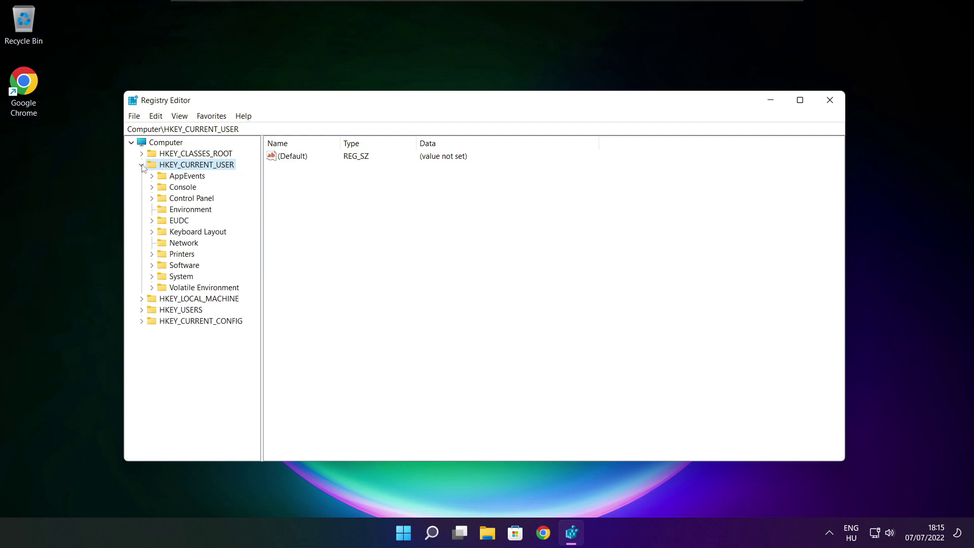
click(163, 279)
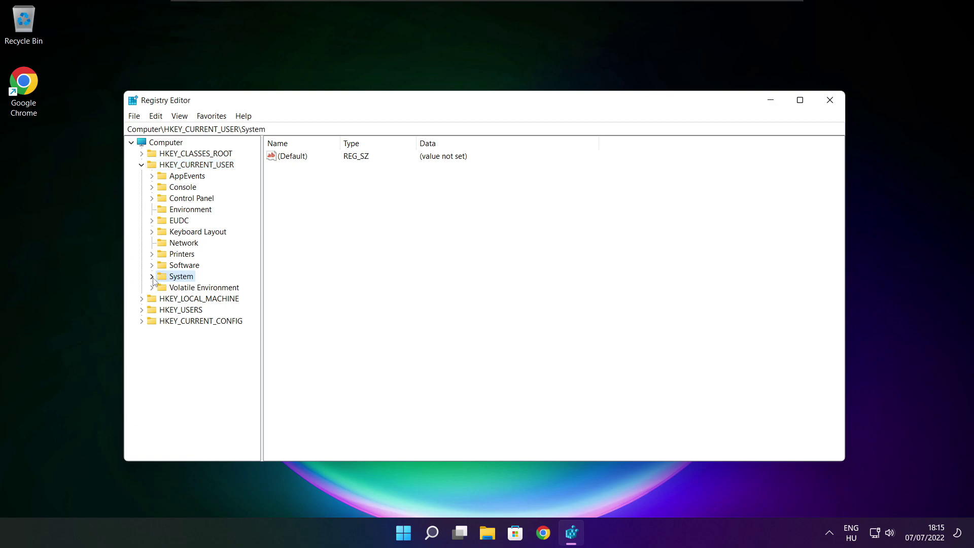
click(151, 276)
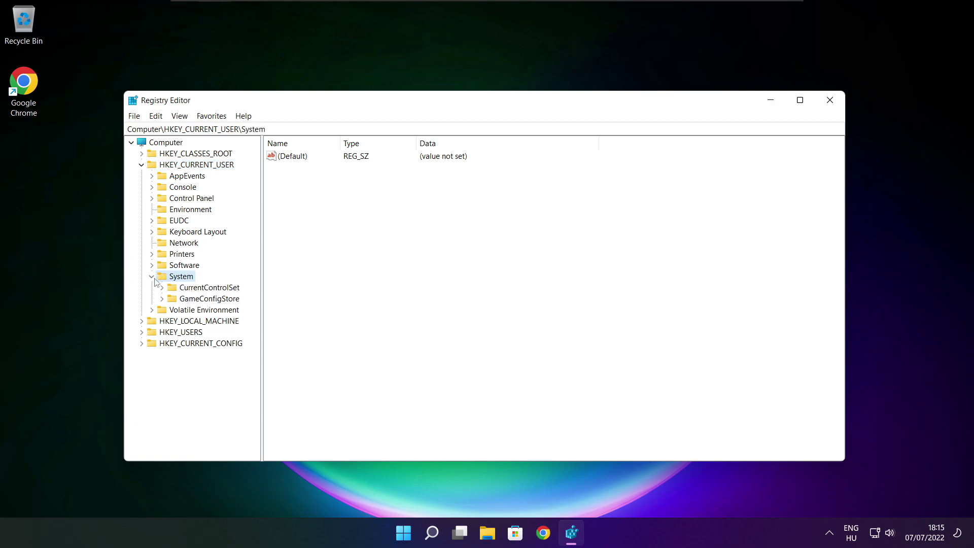
click(189, 302)
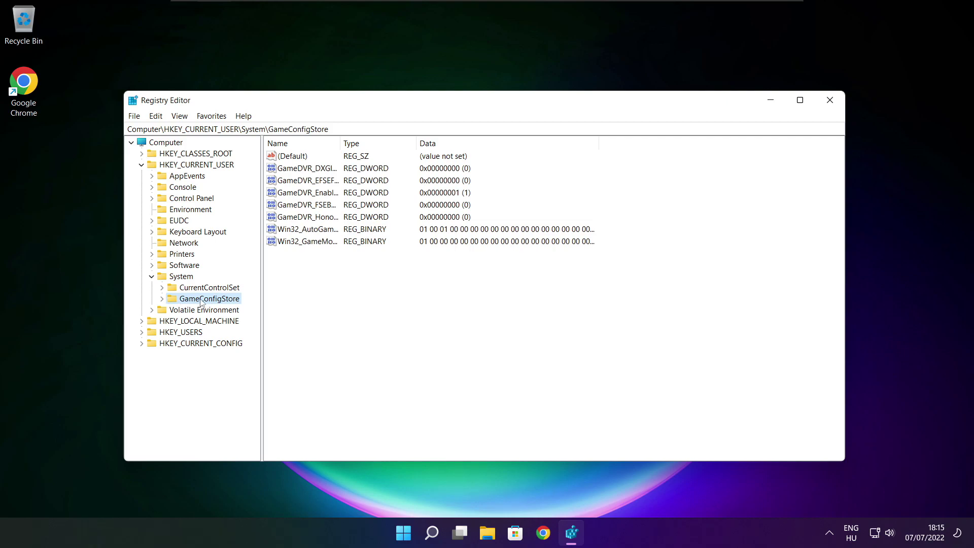
drag(340, 143, 427, 139)
Change GameDVR_Enabled's value data from 1 to 0
click(315, 196)
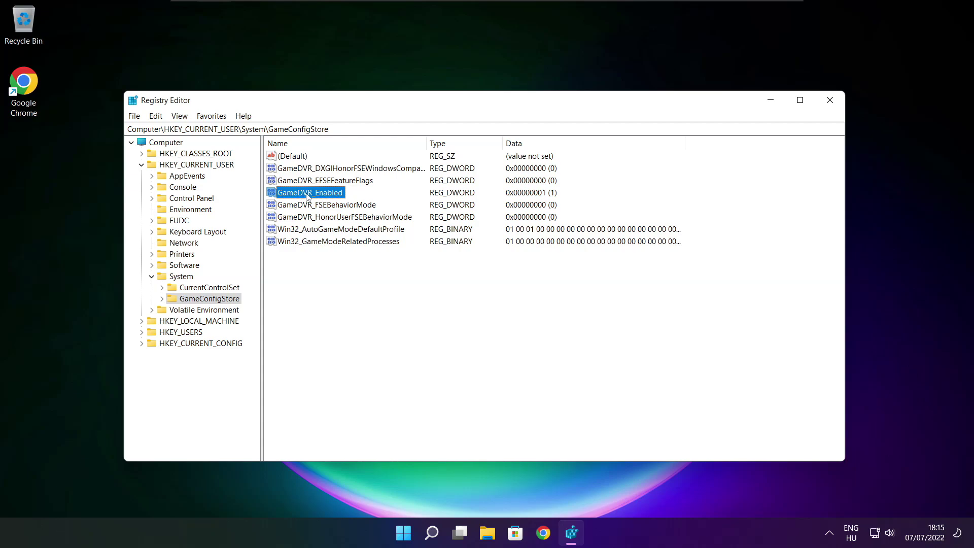
double_click(307, 197)
drag(287, 167, 512, 206)
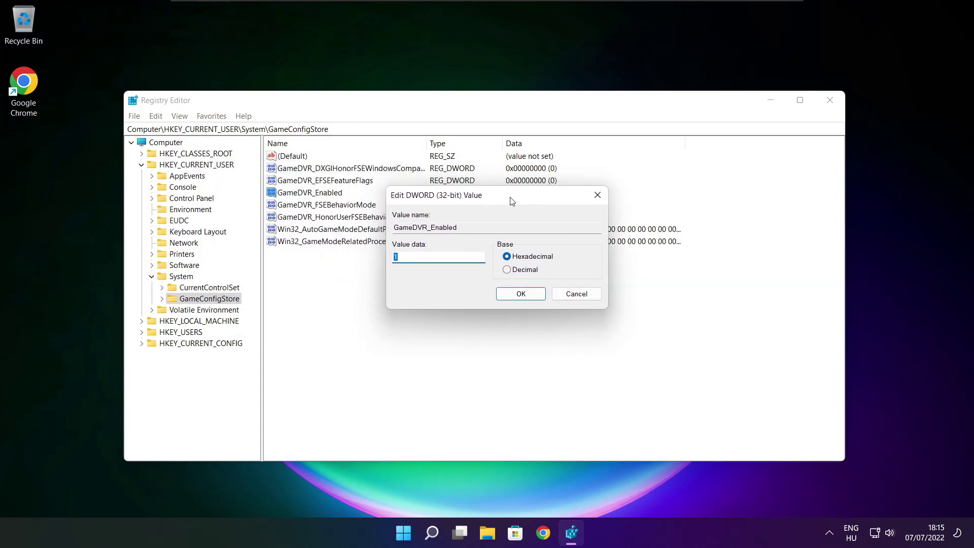
double_click(397, 257)
click(521, 295)
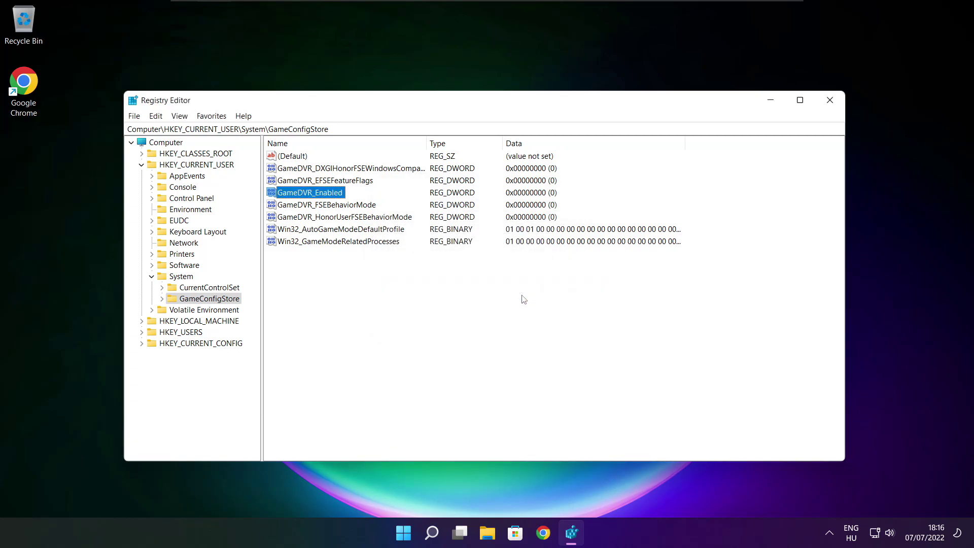
Collapse HKEY_CURRENT_USER and expand HKEY_LOCAL_MACHINE\SOFTWARE\Microsoft in the key tree
click(141, 165)
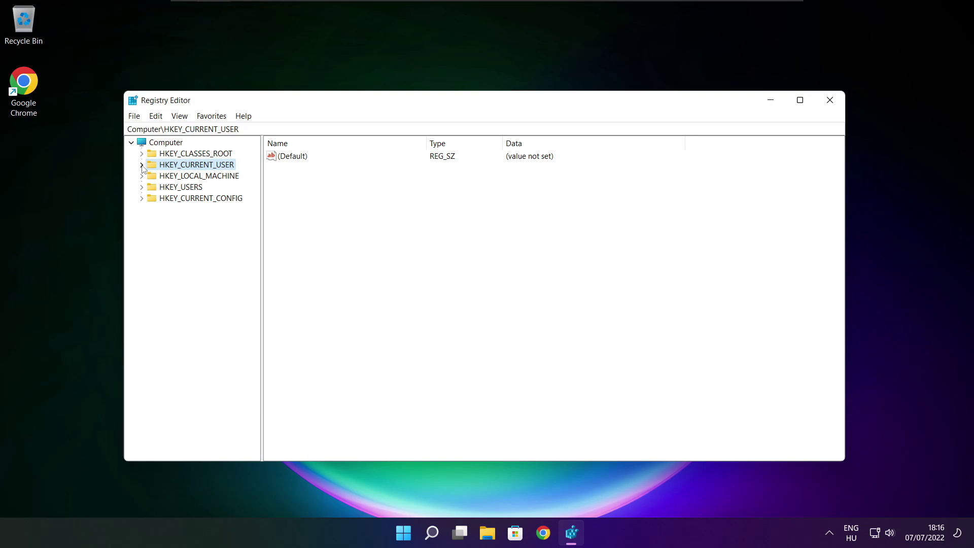
click(153, 178)
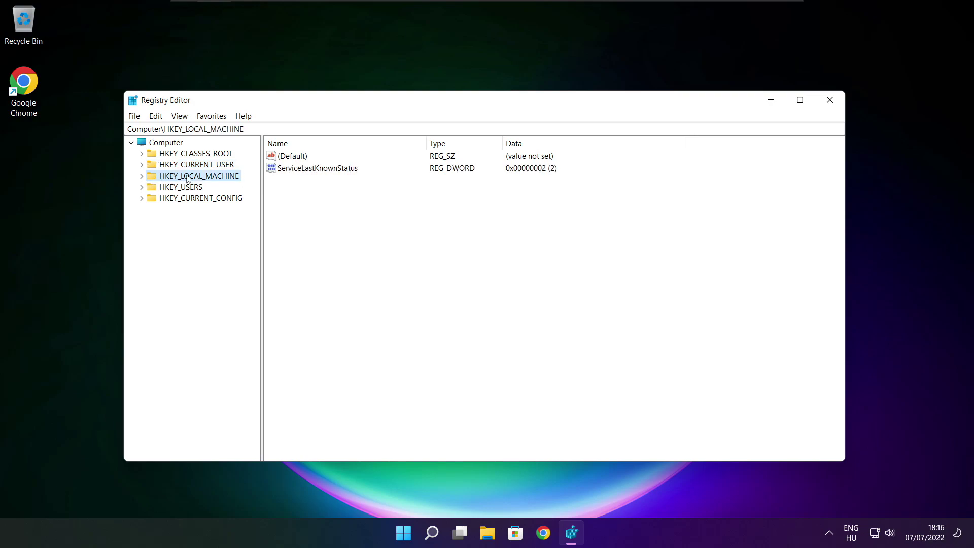
click(142, 177)
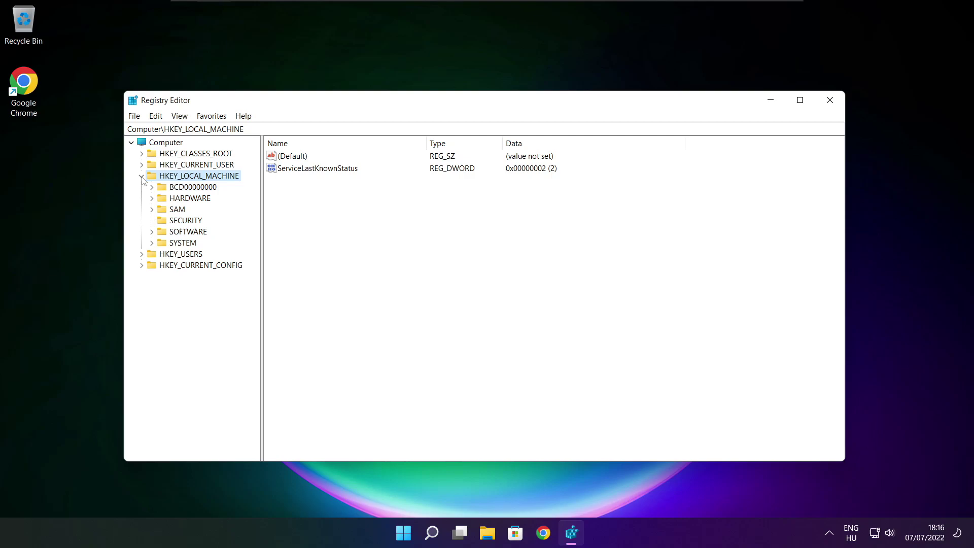
click(177, 233)
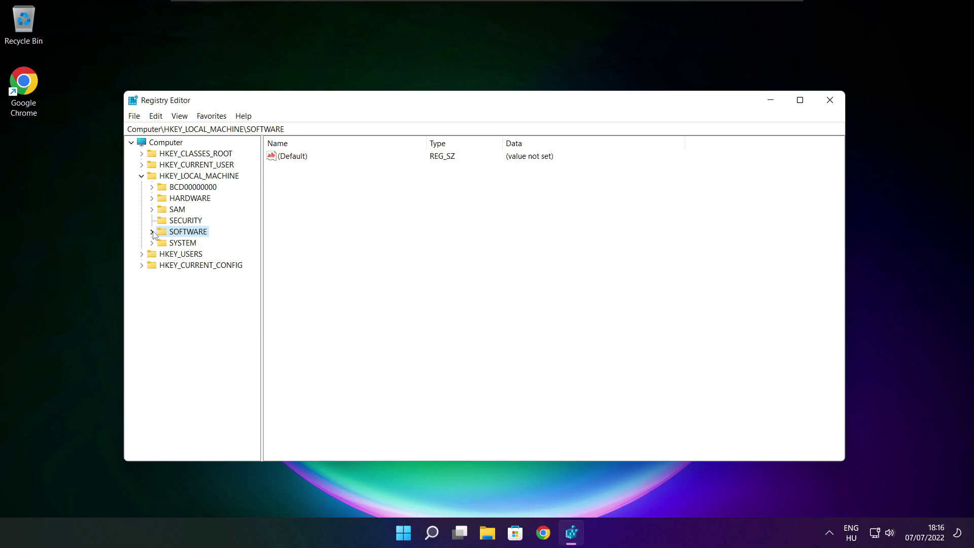
click(152, 232)
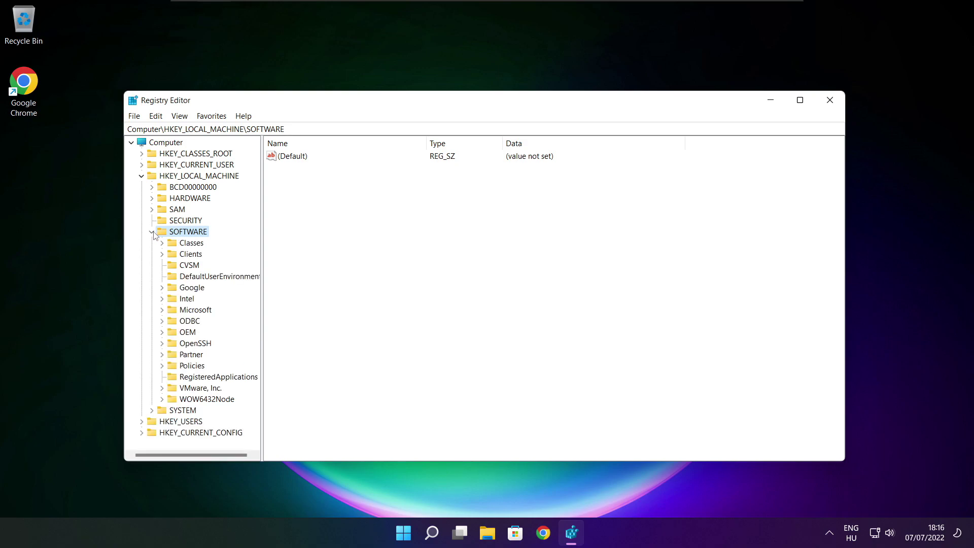
click(166, 313)
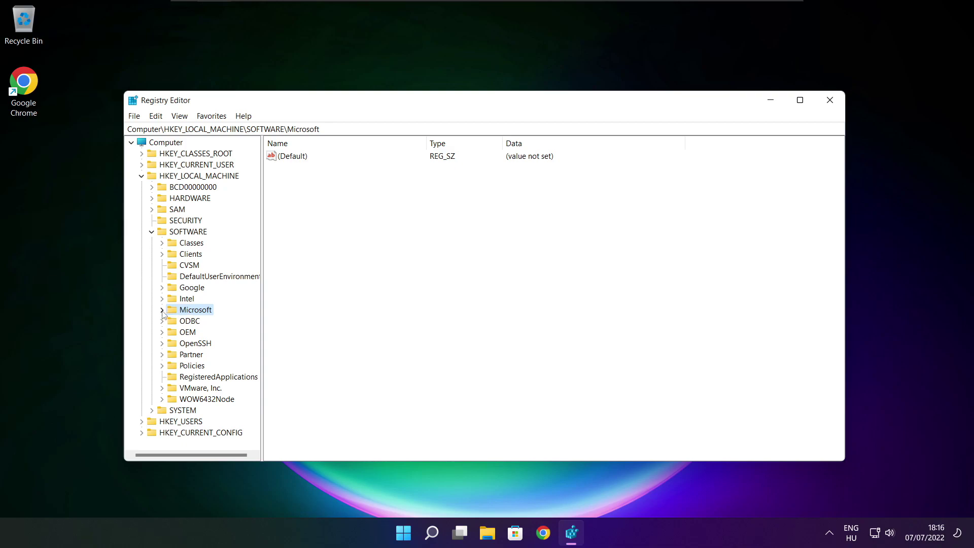
click(162, 310)
scroll(200, 304, down, 20)
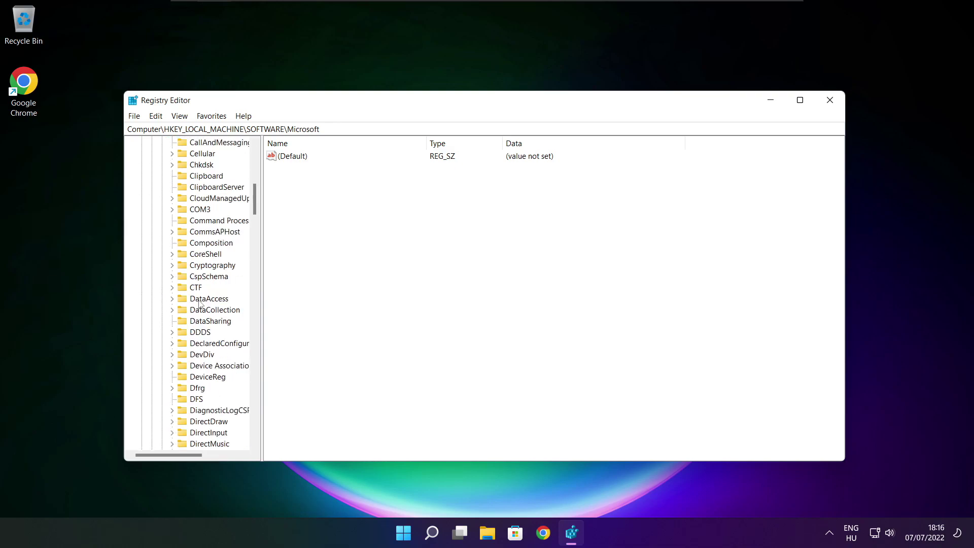
scroll(200, 304, down, 20)
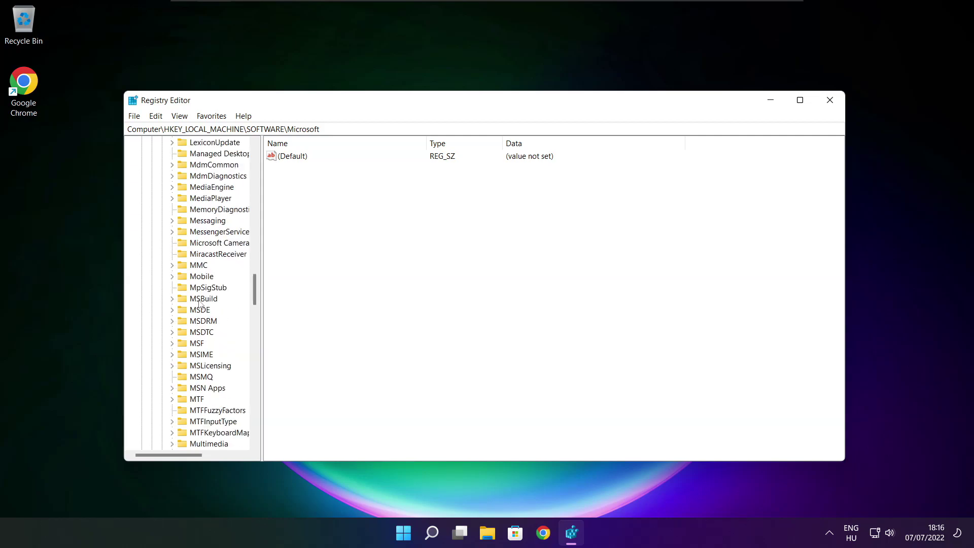
scroll(199, 304, down, 1)
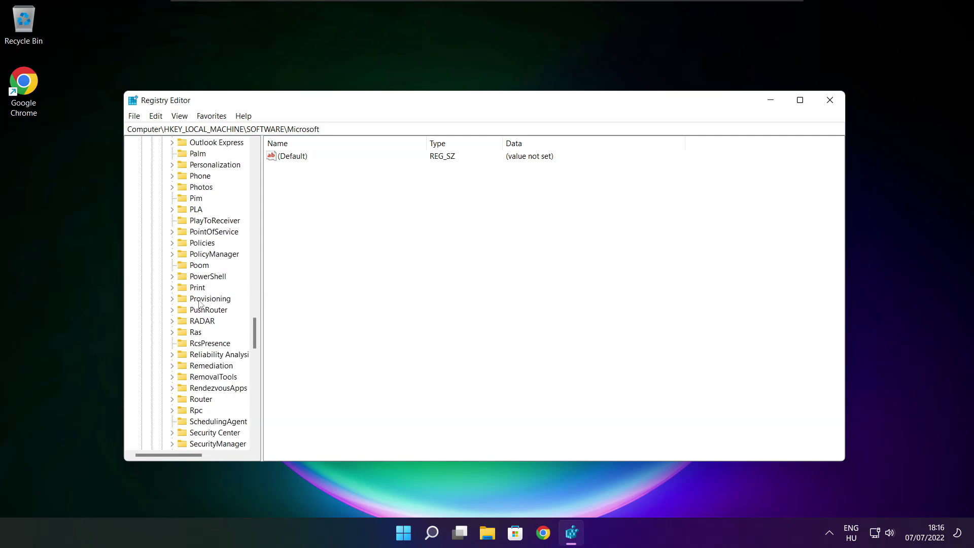
scroll(201, 284, up, 1)
Expand PolicyManager\default\ApplicationManagement, widen the tree pane, and select the AllowGameDVR key
click(201, 289)
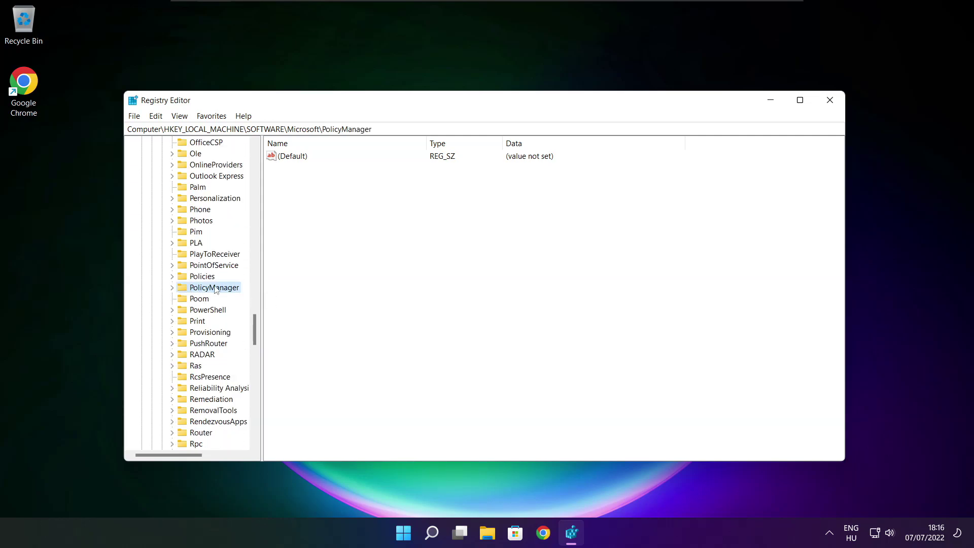
click(172, 287)
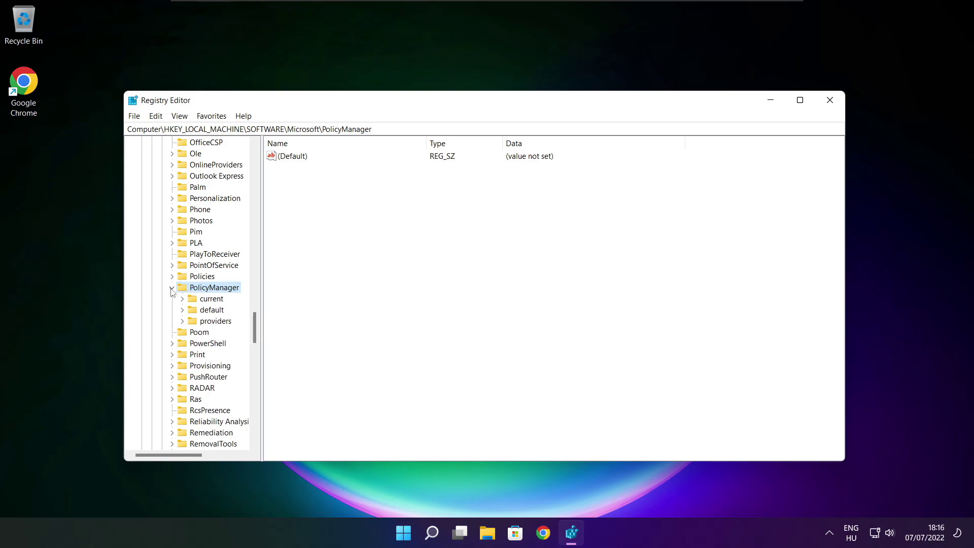
click(208, 314)
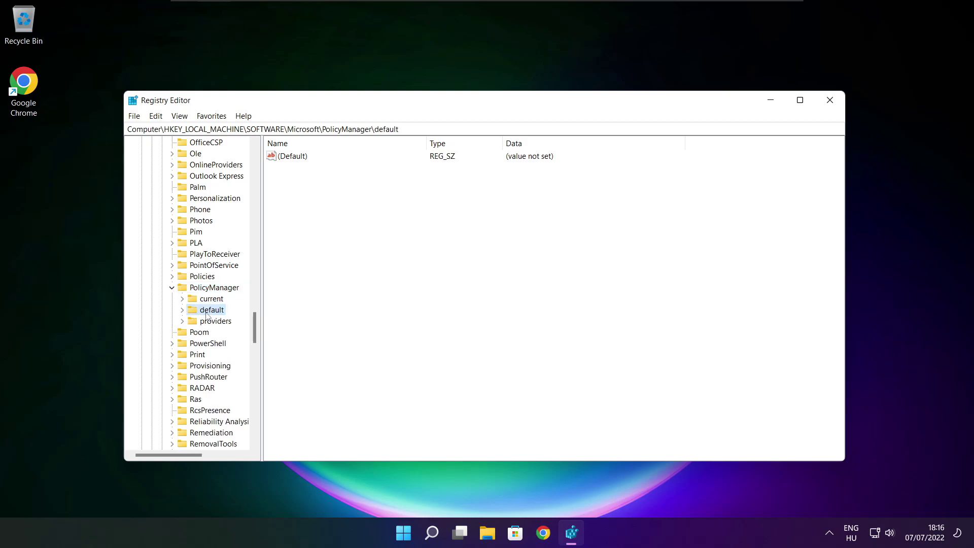
click(182, 311)
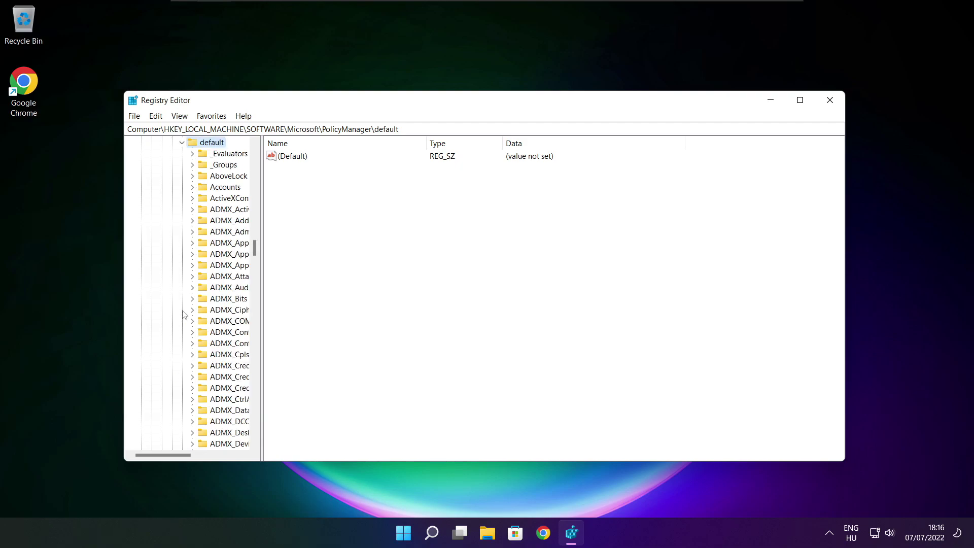
scroll(225, 225, down, 20)
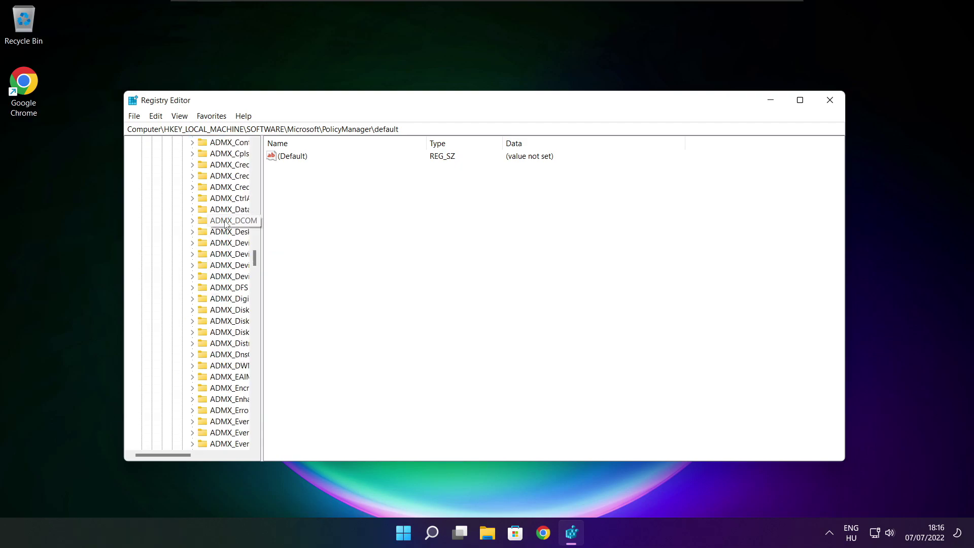
scroll(224, 224, down, 15)
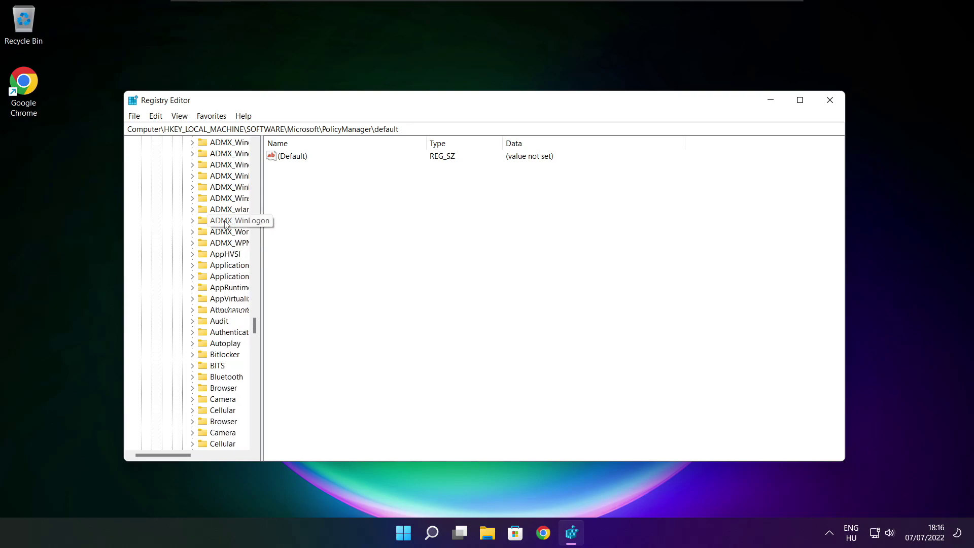
drag(262, 222, 322, 222)
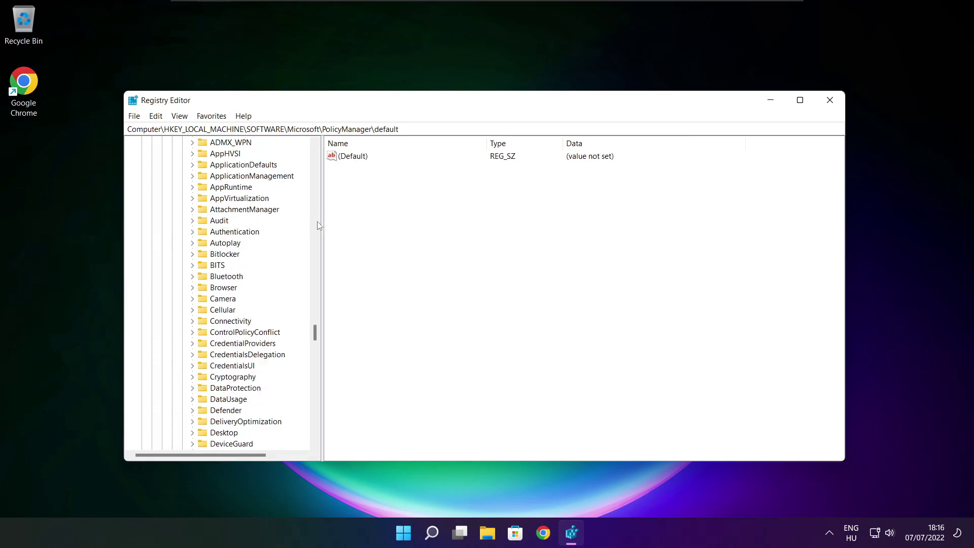
scroll(289, 224, up, 1)
click(222, 210)
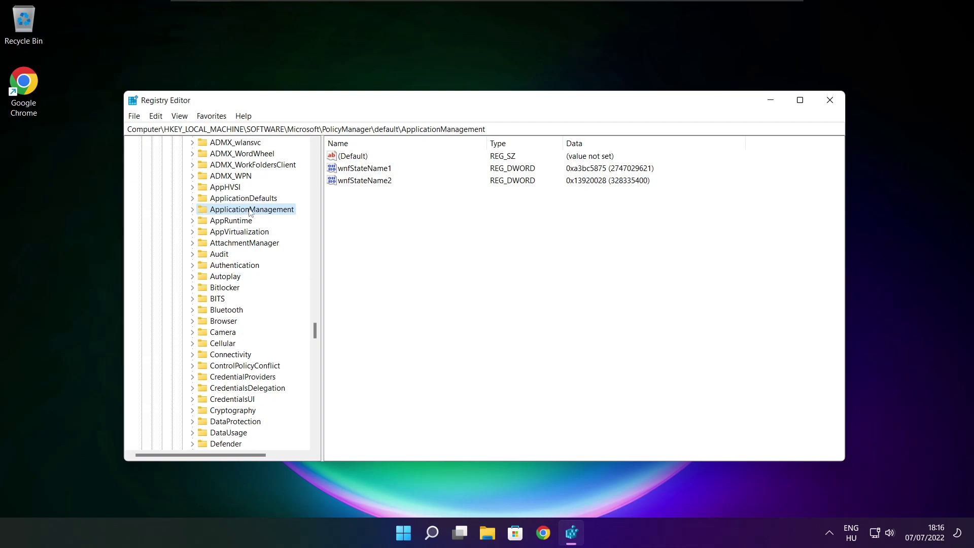
click(192, 210)
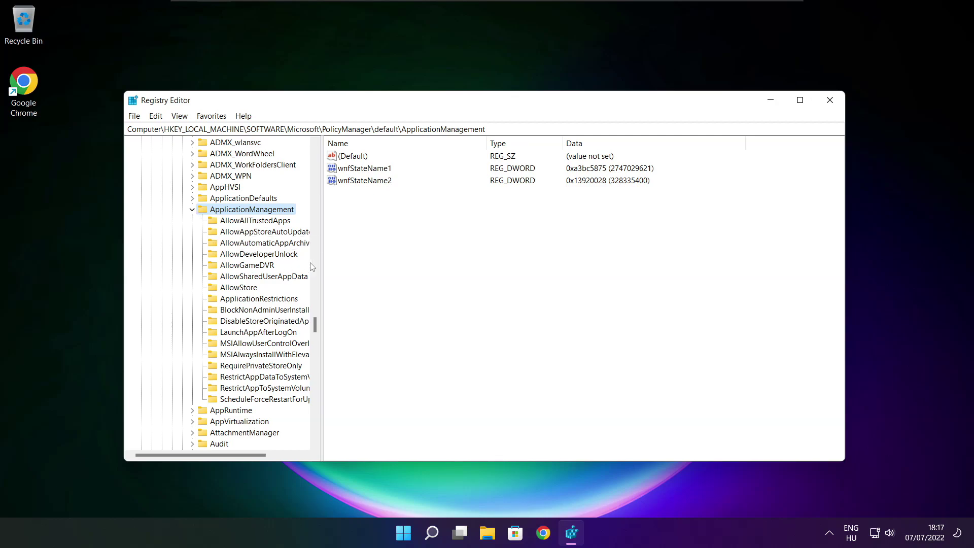
drag(323, 256, 333, 255)
click(251, 267)
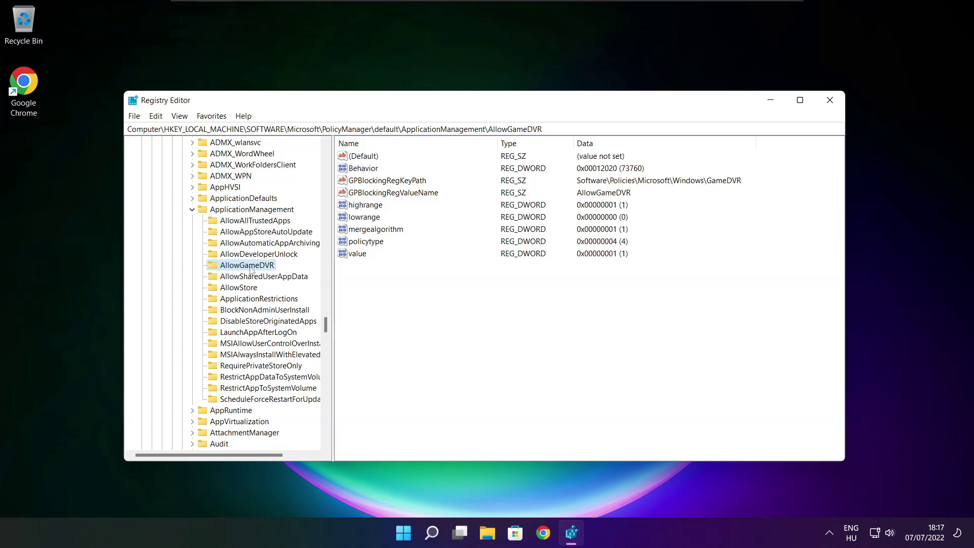
Set AllowGameDVR's 'value' entry from 1 to 0, then close Registry Editor
click(356, 254)
double_click(361, 255)
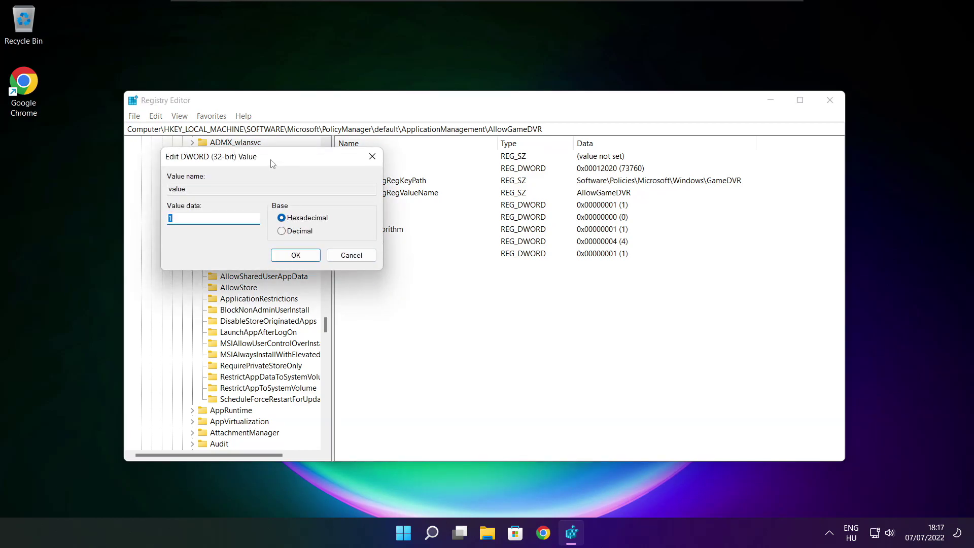
drag(274, 162, 496, 201)
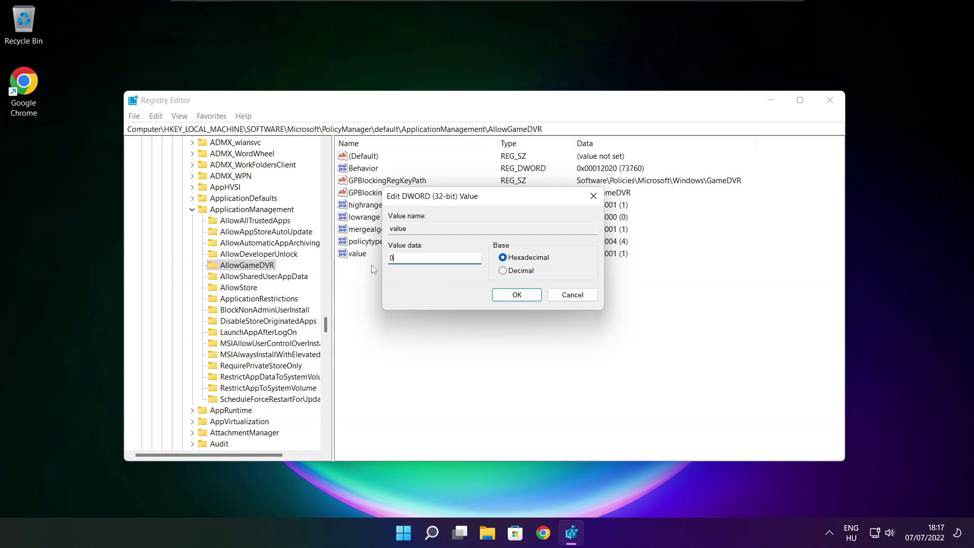
click(517, 296)
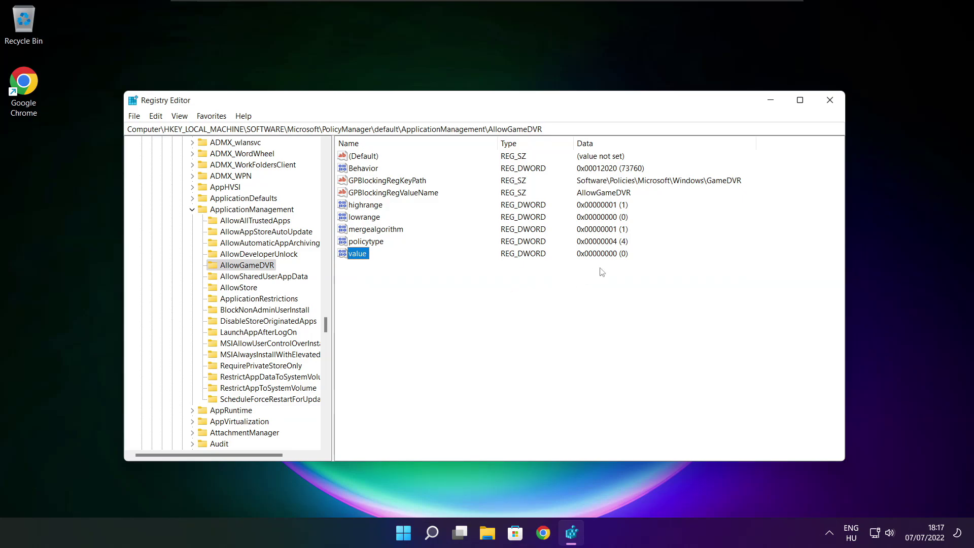
click(831, 100)
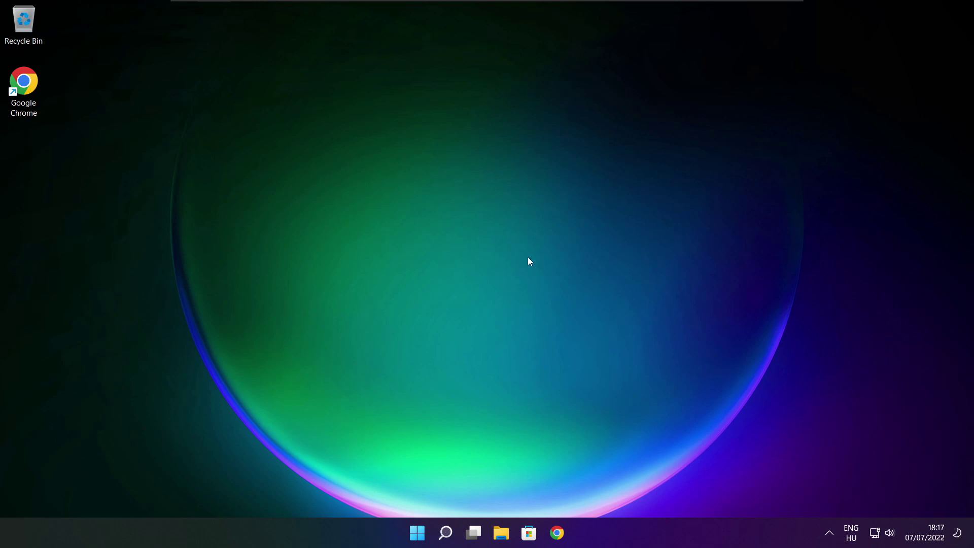
Download dxwebsetup.exe from the DirectX End-User Runtime page in Chrome
click(558, 535)
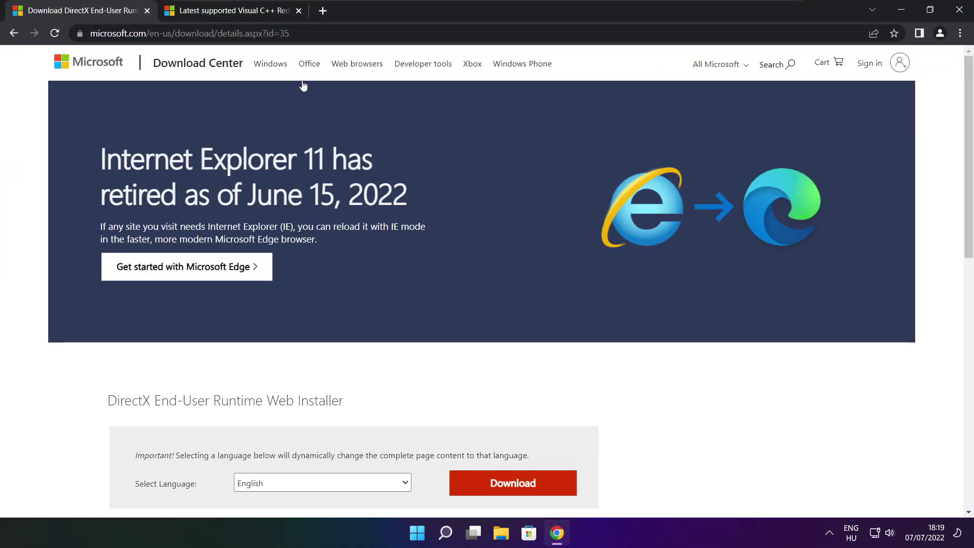
mouse_move(290, 33)
mouse_down()
mouse_move(90, 33)
mouse_move(290, 33)
mouse_up()
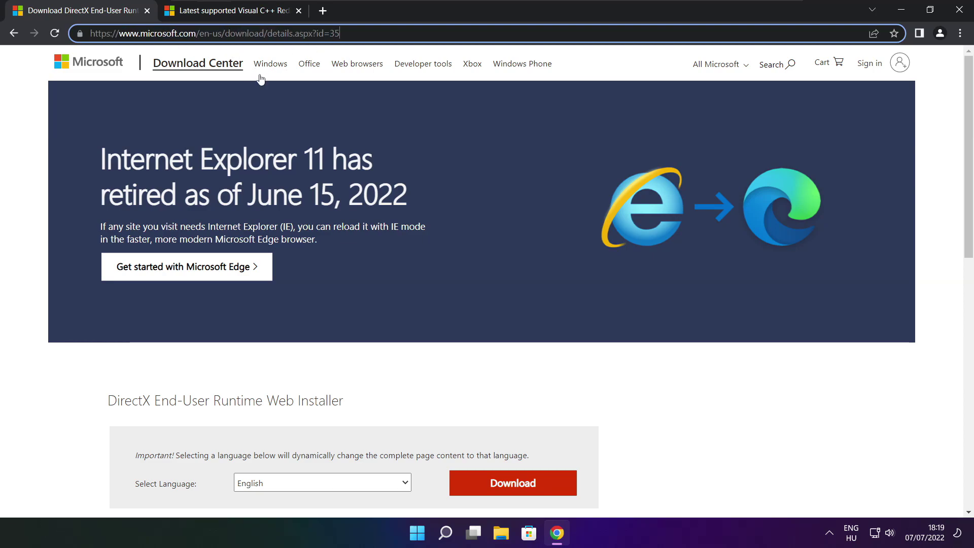
click(348, 367)
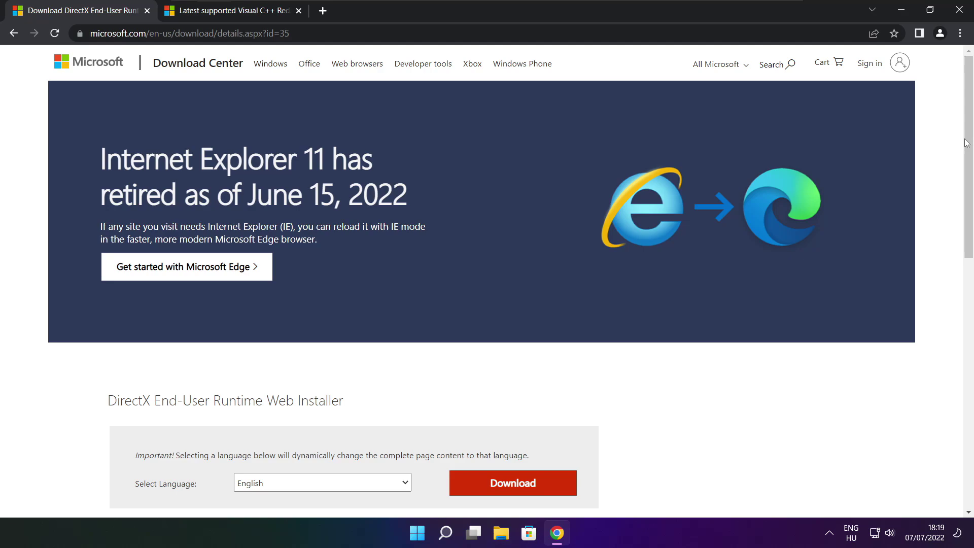
drag(967, 143, 695, 239)
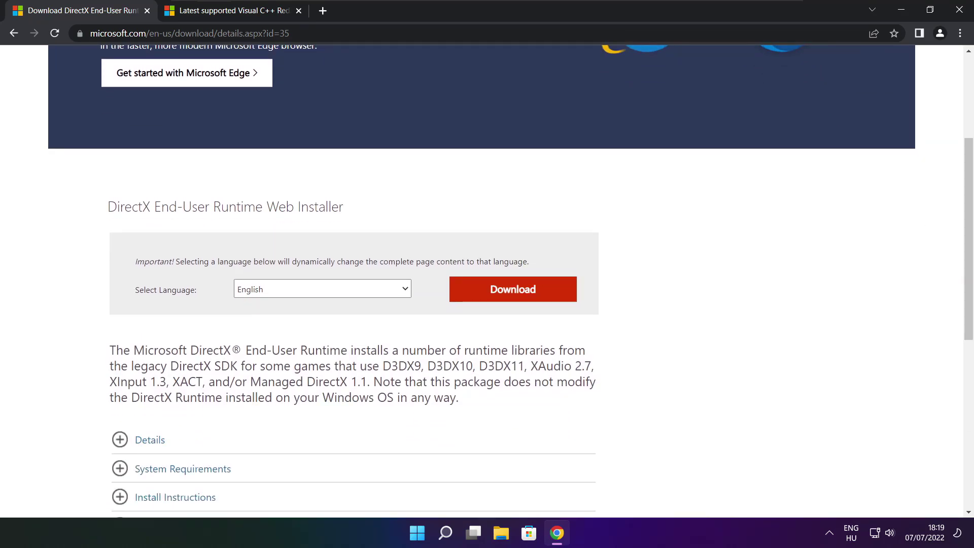
drag(345, 208, 405, 216)
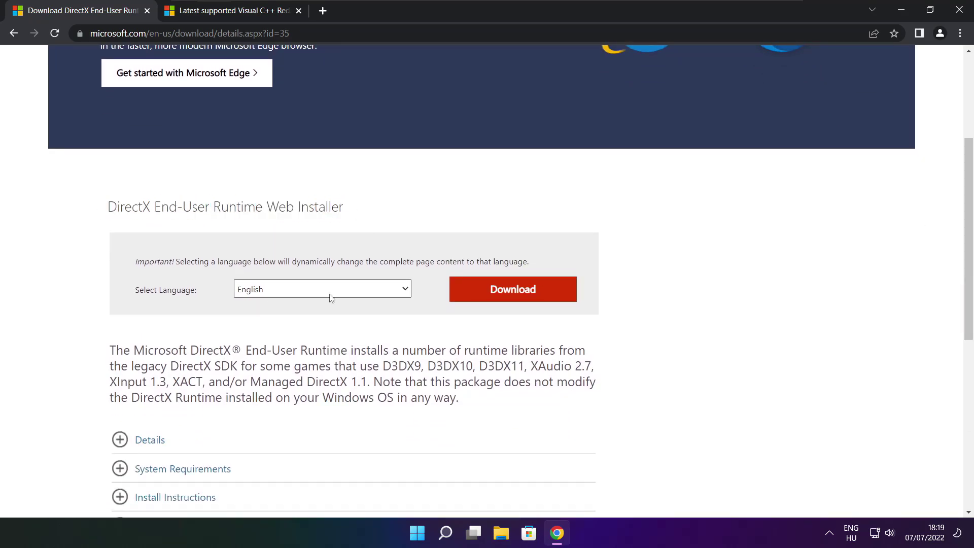
click(516, 292)
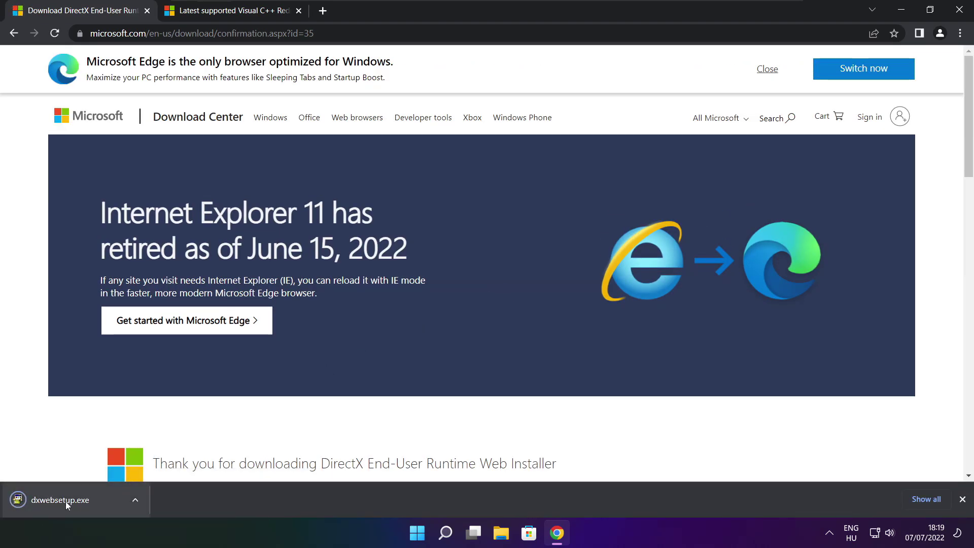
Run dxwebsetup.exe and install DirectX, accepting the licence and declining the Bing Bar
click(91, 500)
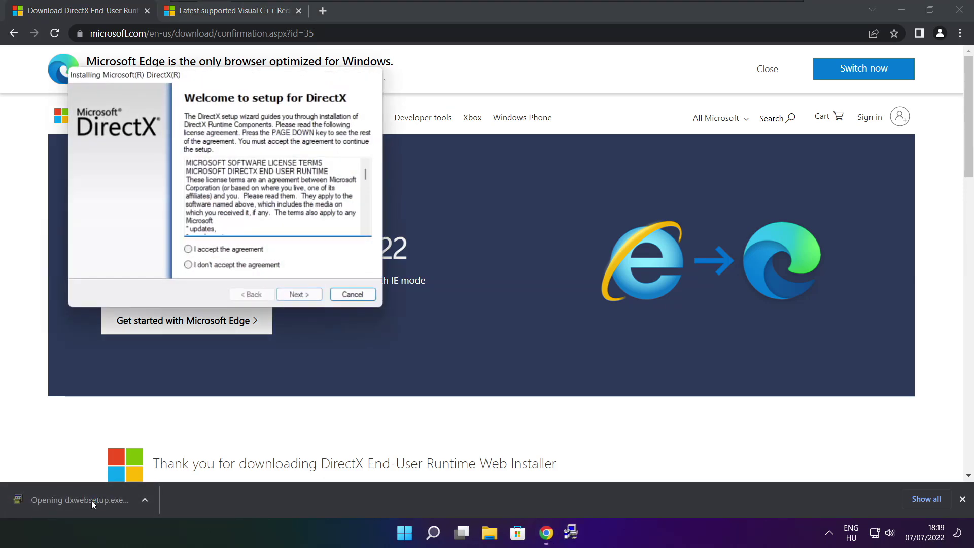
drag(205, 79, 464, 148)
drag(625, 243, 624, 291)
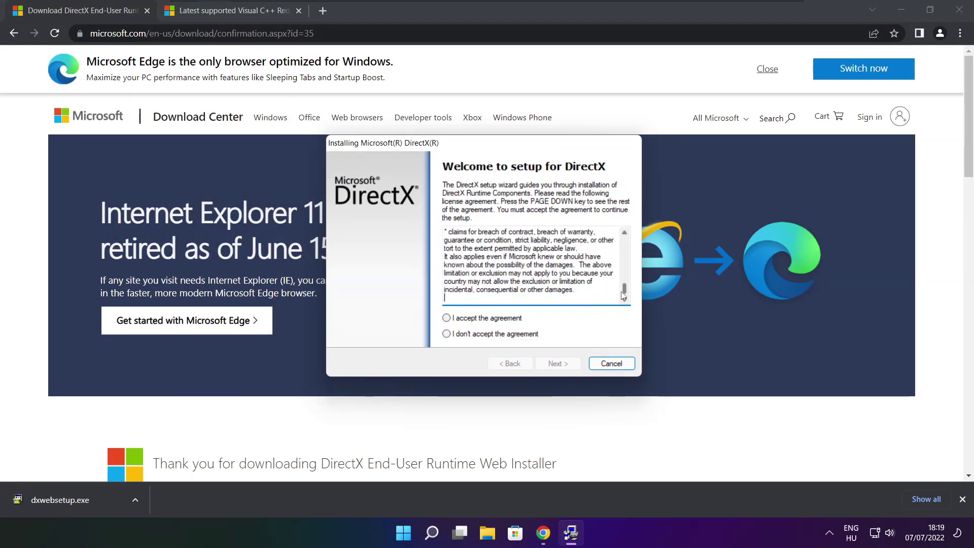
click(459, 318)
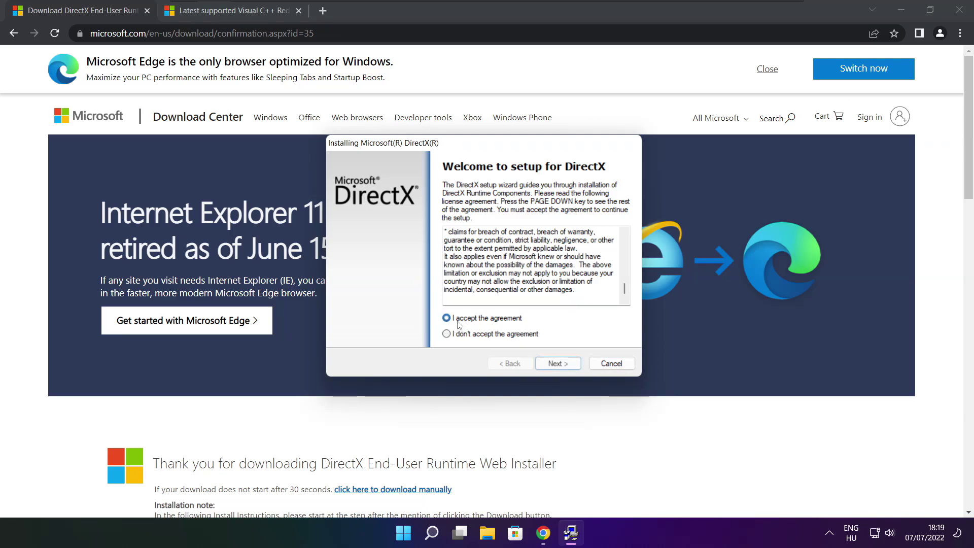
click(559, 363)
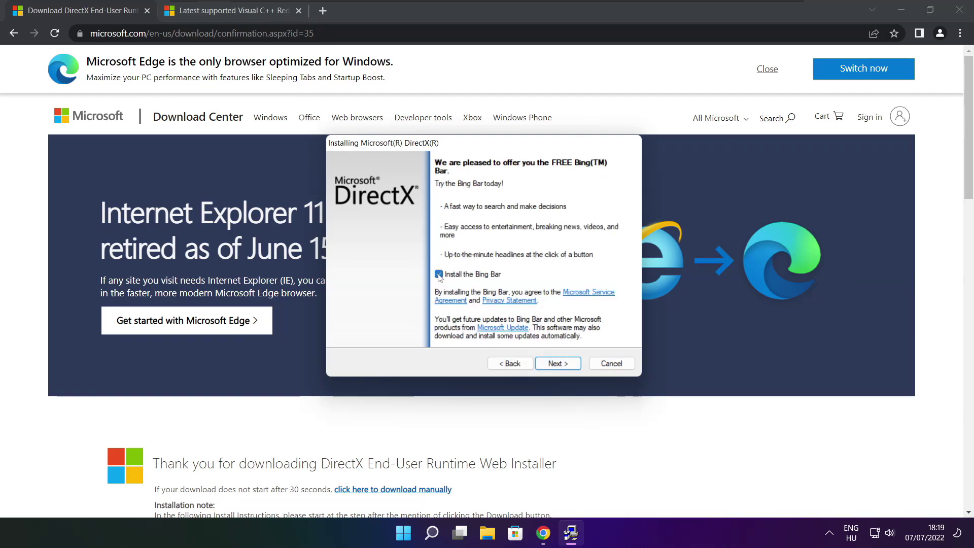
click(439, 275)
click(568, 366)
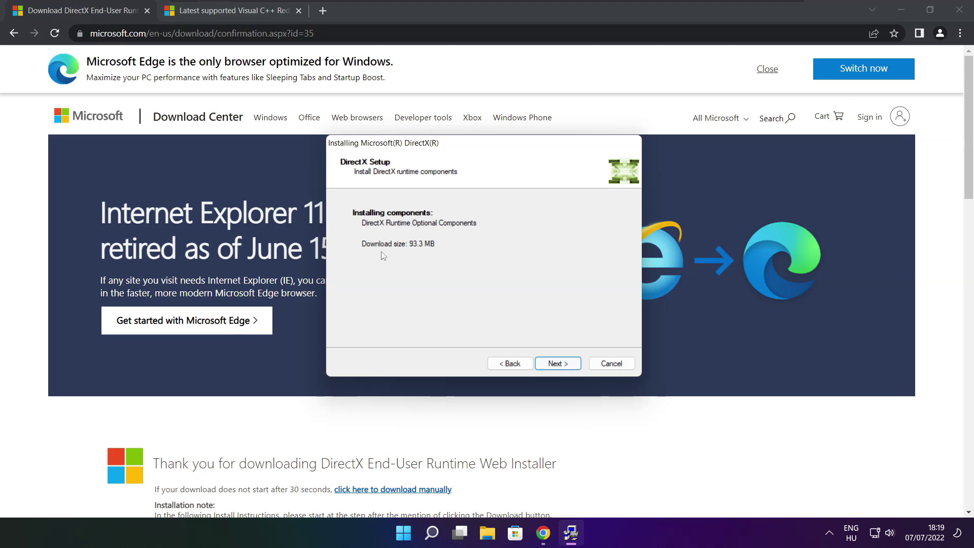
click(559, 364)
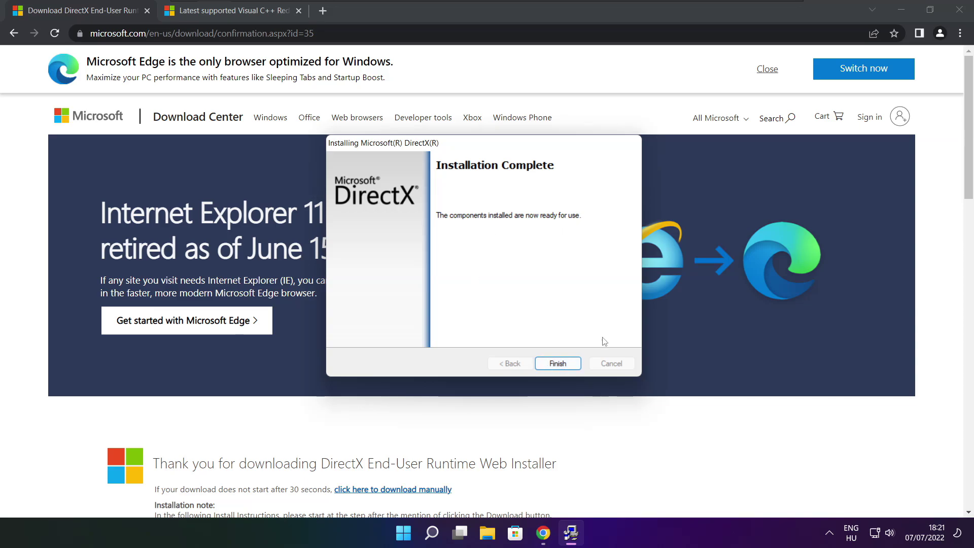
click(564, 364)
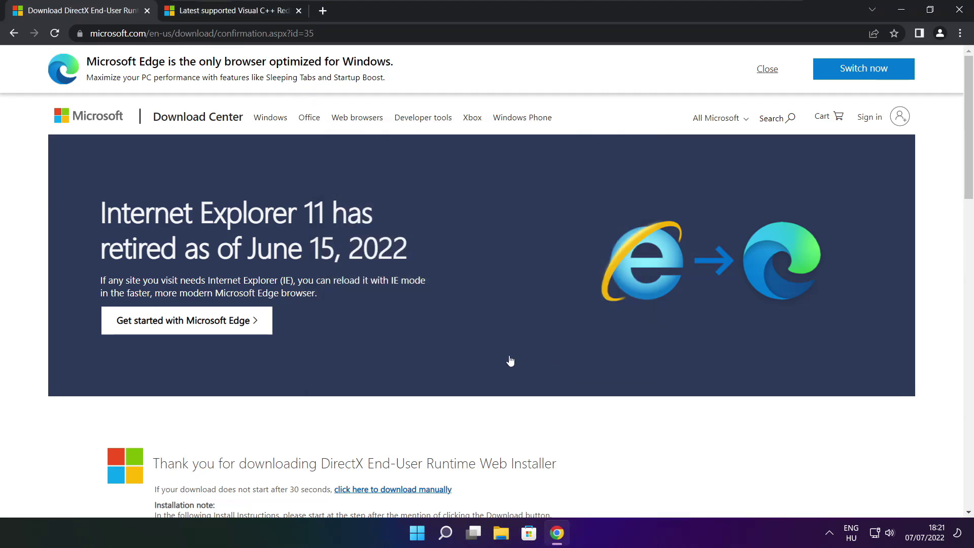
Close the DirectX download tab and scroll the docs page to the Visual Studio 2015–2022 table
click(147, 11)
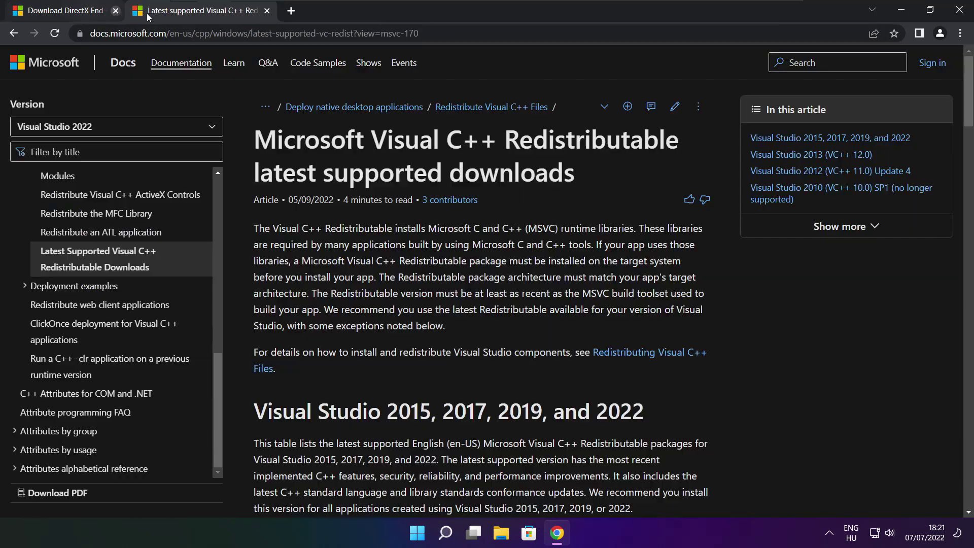
key(ctrl+a)
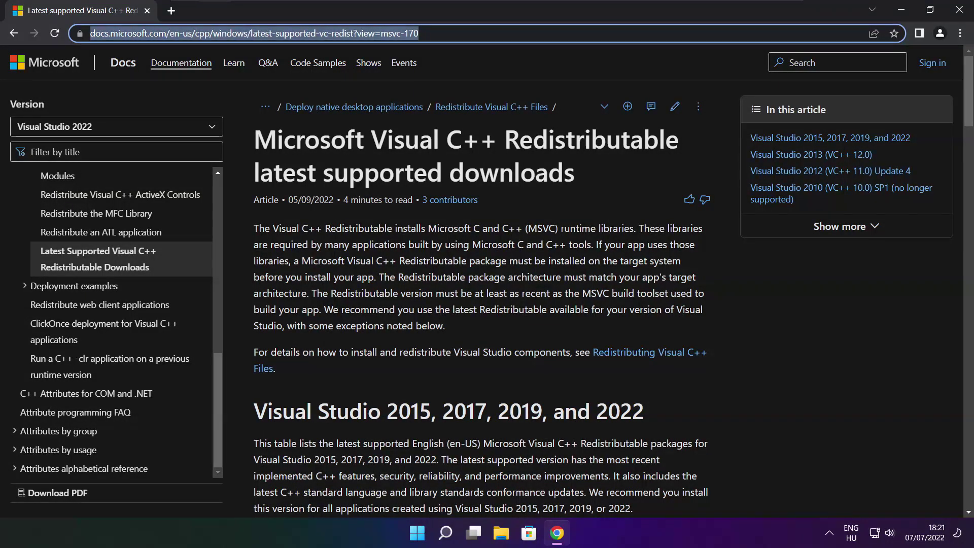
key(End)
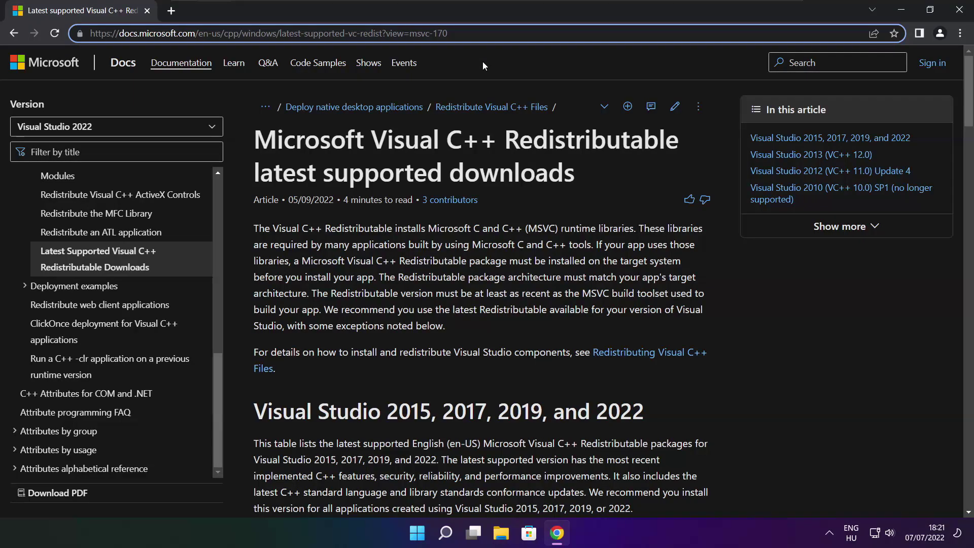
click(482, 62)
drag(970, 96, 964, 142)
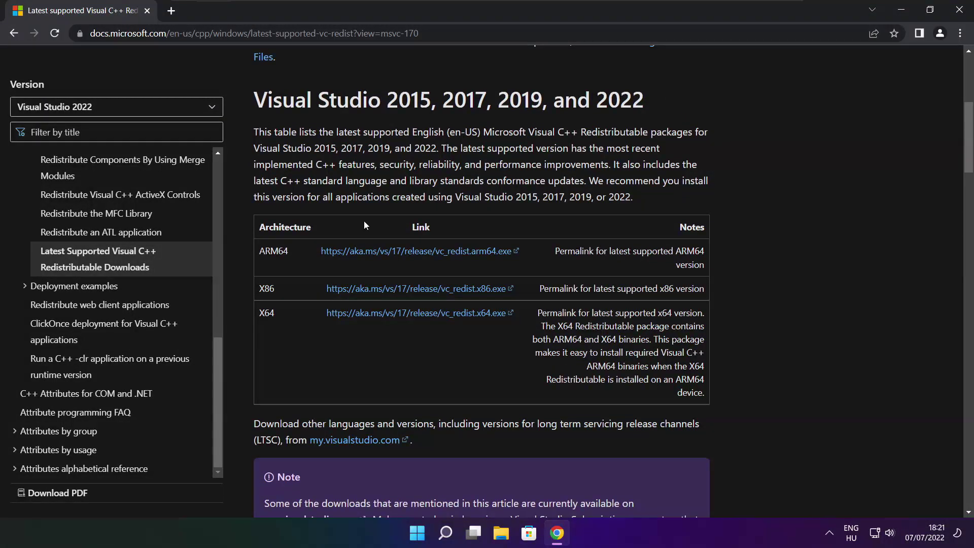
drag(258, 251, 654, 339)
click(654, 339)
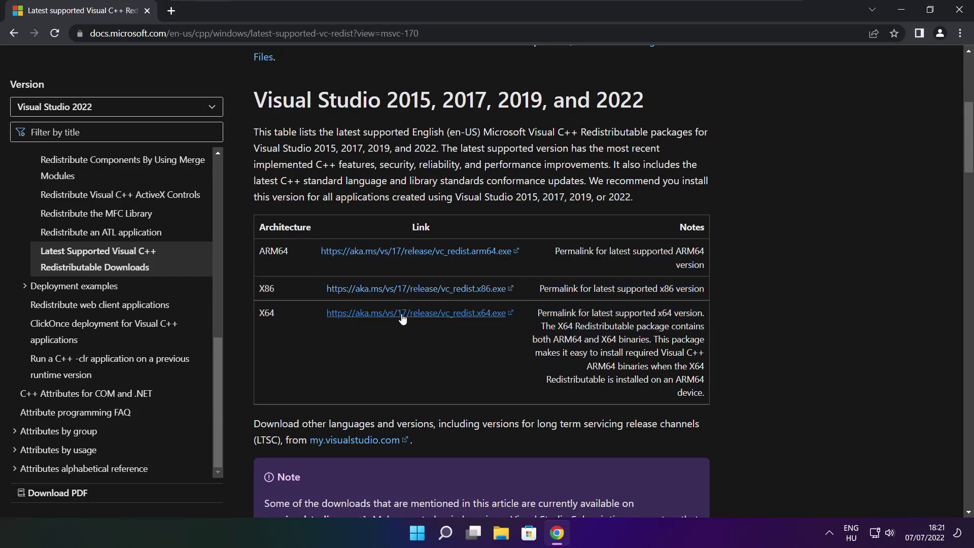
Download the ARM64, x86 and x64 Visual C++ redistributables, then launch VC_redist.arm64.exe
click(405, 251)
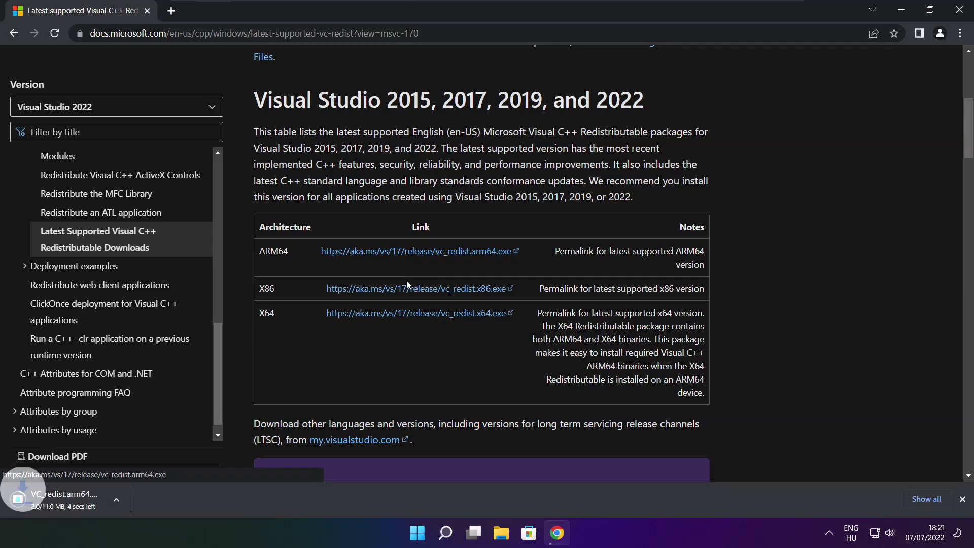
click(400, 297)
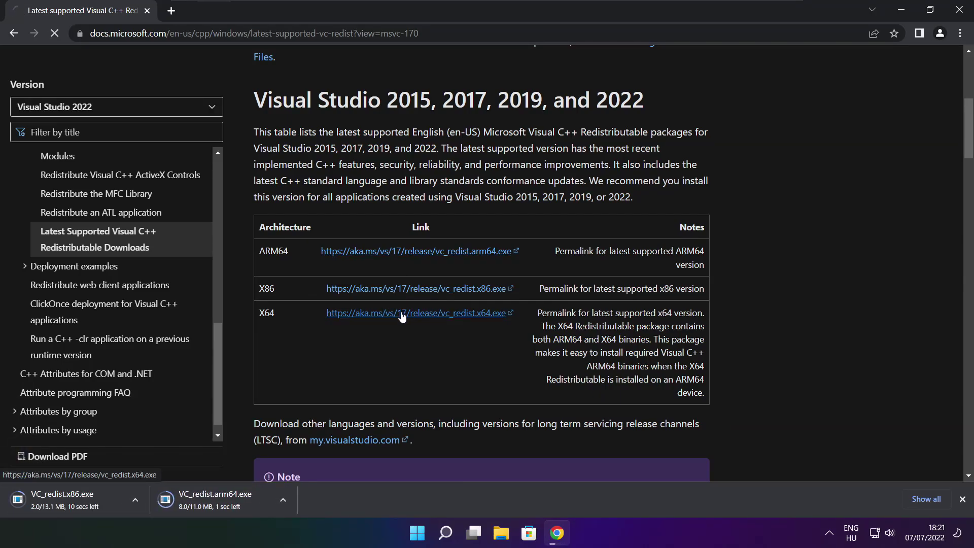
click(401, 312)
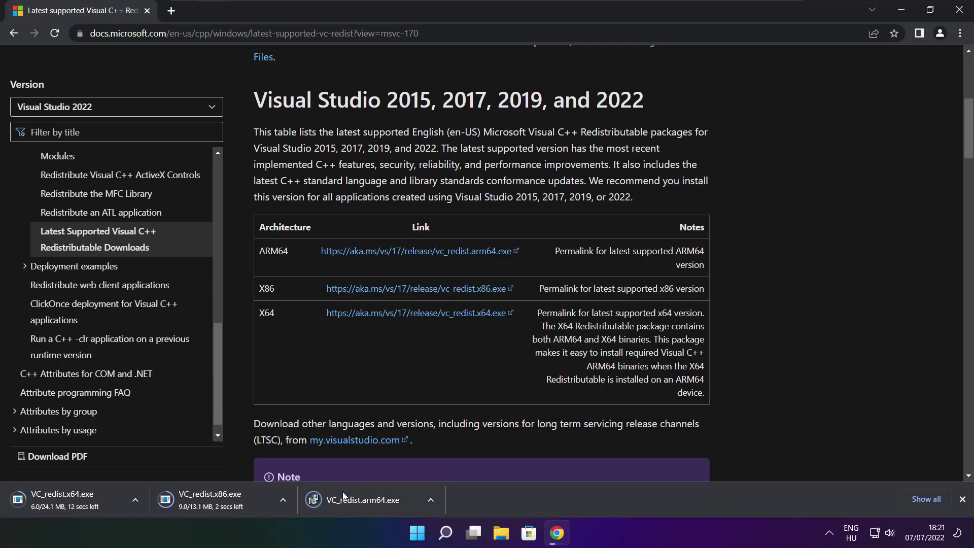
click(370, 501)
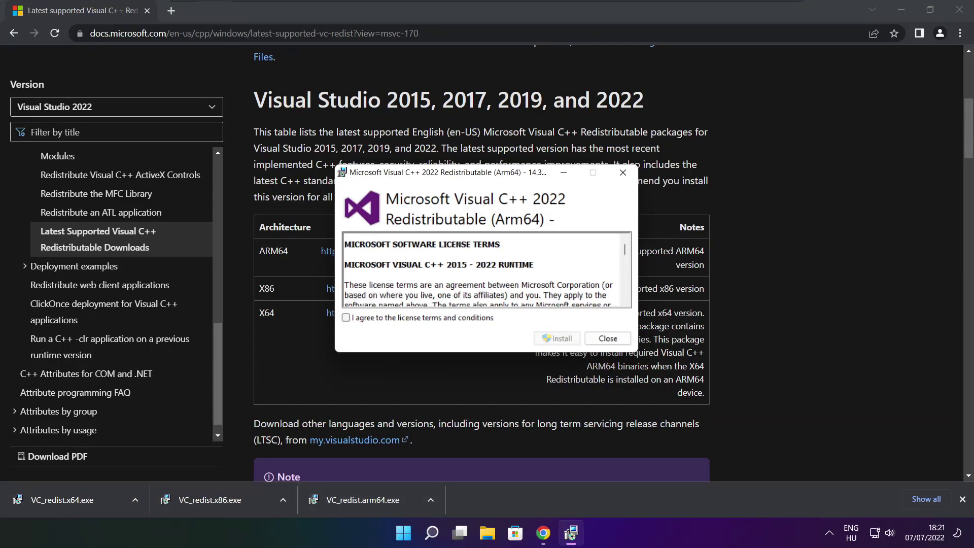
Accept the ARM64 license and attempt the install, dismissing it after it fails as unsupported
drag(626, 252, 626, 302)
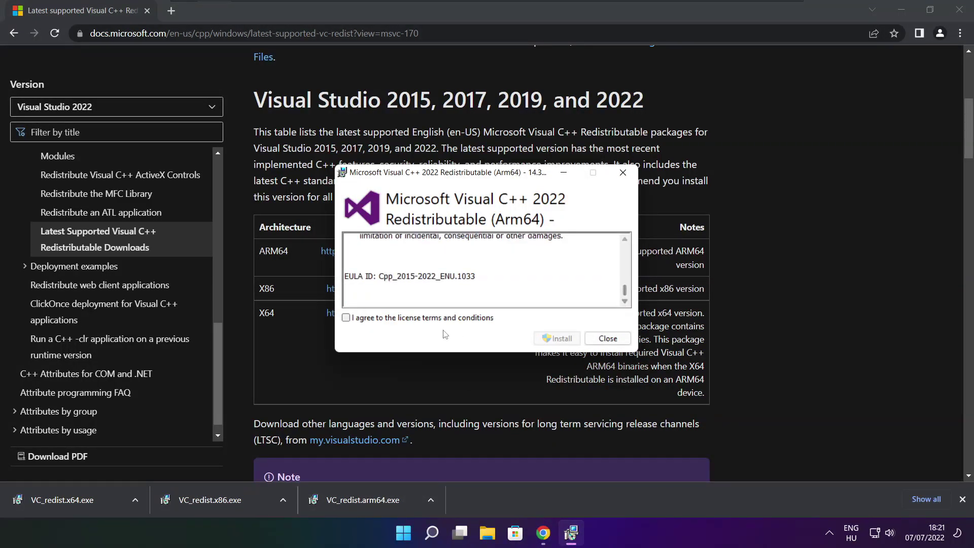
click(346, 318)
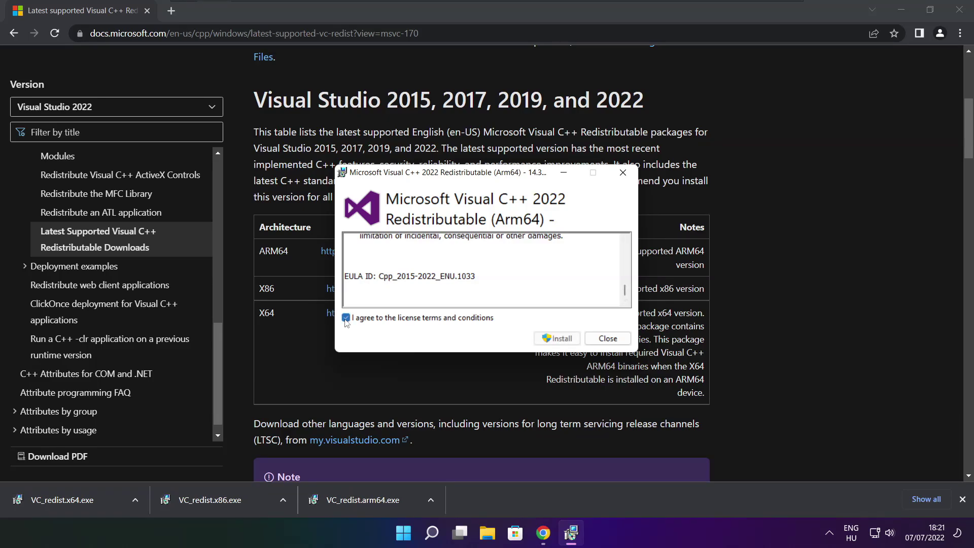
click(553, 340)
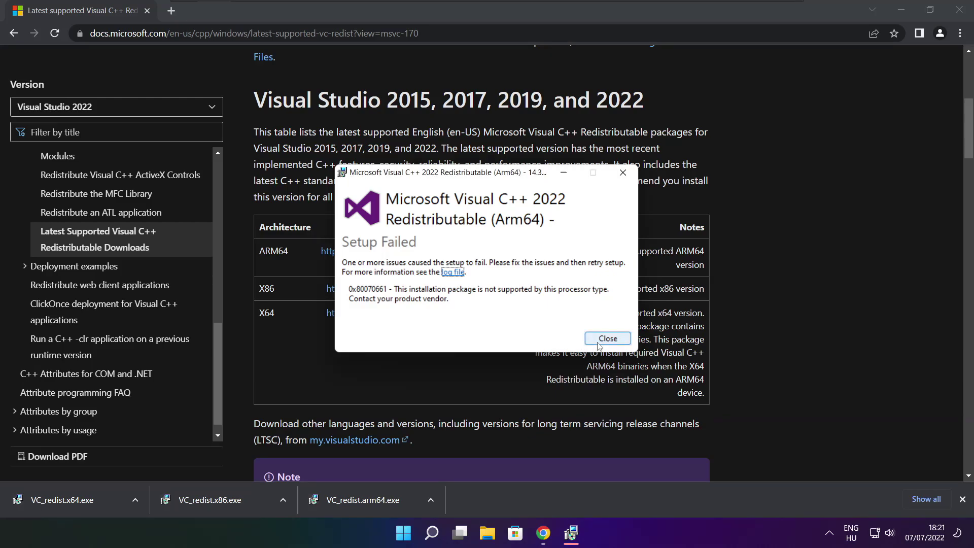
click(607, 338)
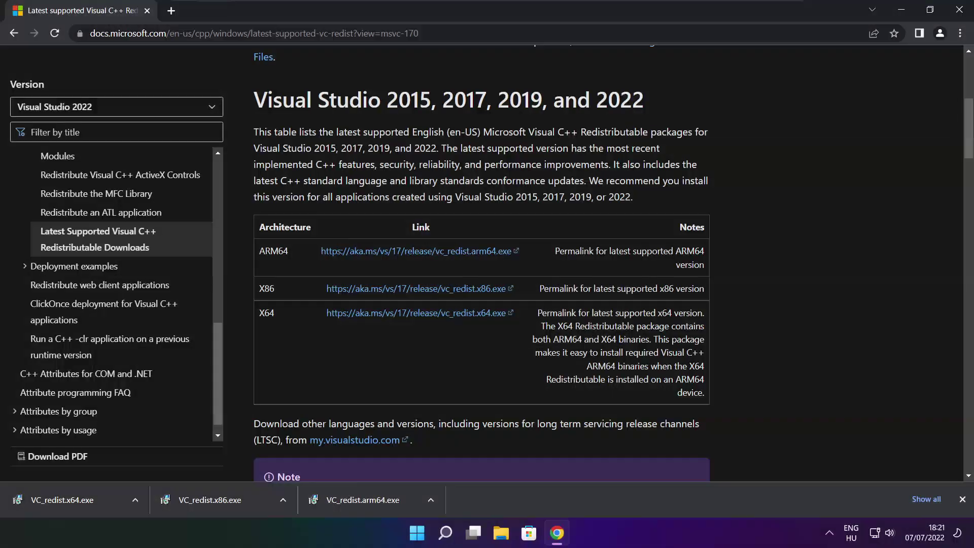
Install the x86 Visual C++ 2015-2022 Redistributable 14.32.31332 from VC_redist.x86.exe
click(231, 498)
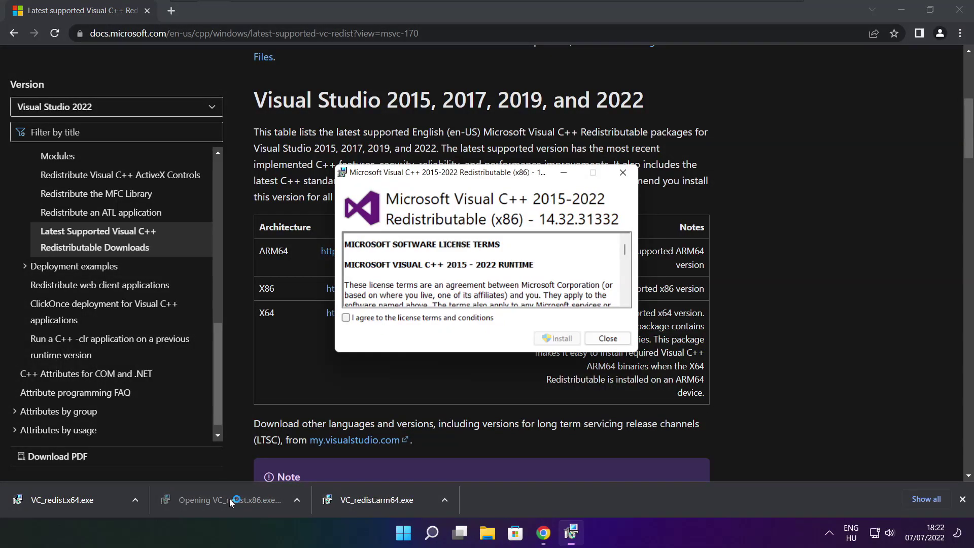
drag(627, 251, 627, 297)
click(346, 318)
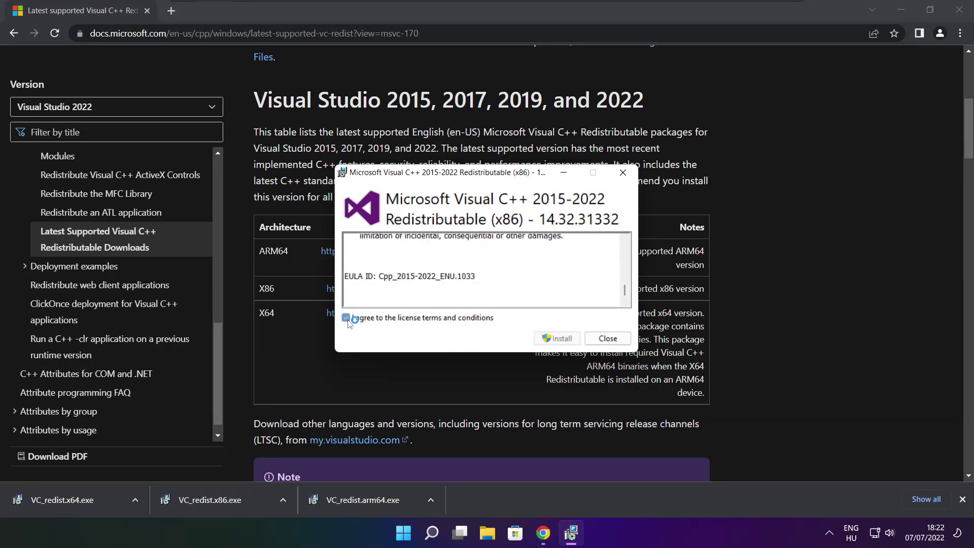
click(557, 339)
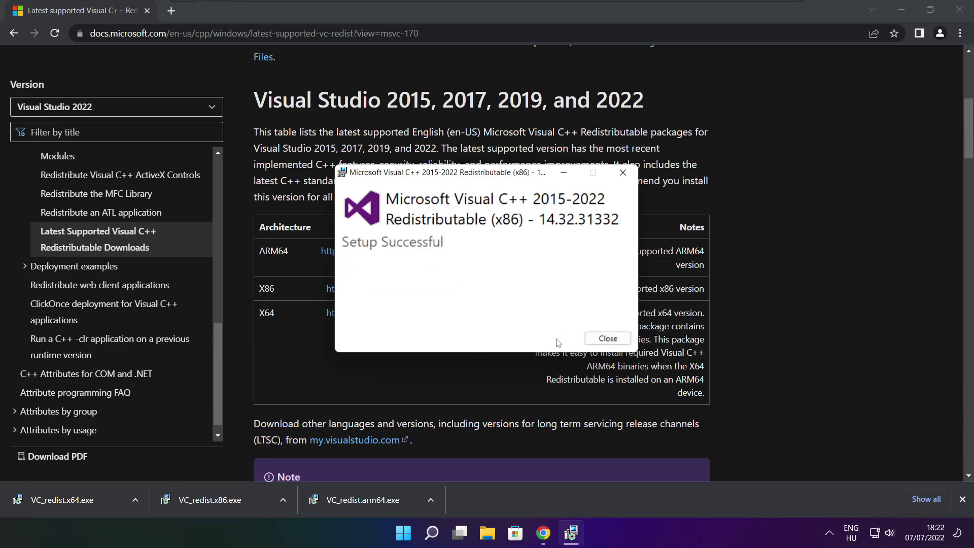
click(608, 339)
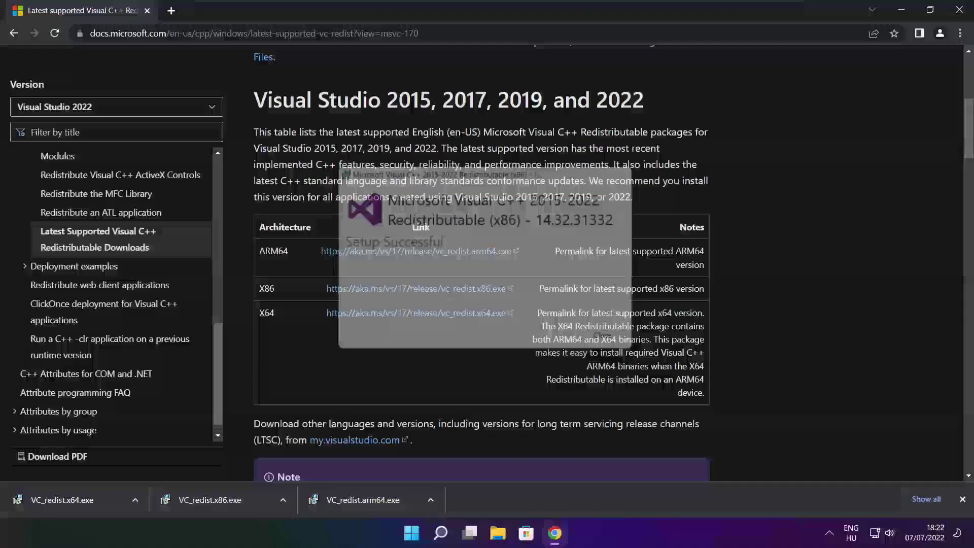
Install the x64 Visual C++ 2015-2022 Redistributable 14.32.31332 from VC_redist.x64.exe, then close Chrome
click(81, 500)
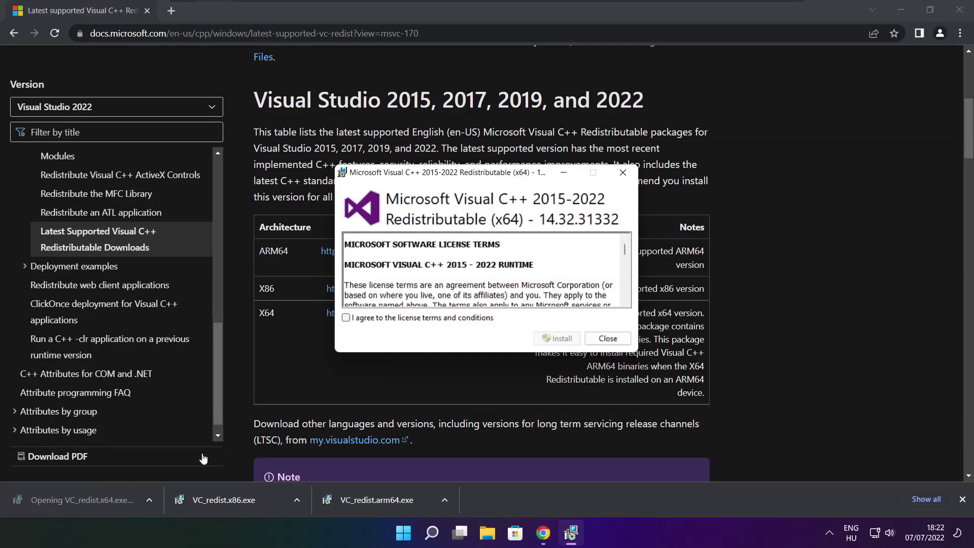
drag(625, 250, 622, 290)
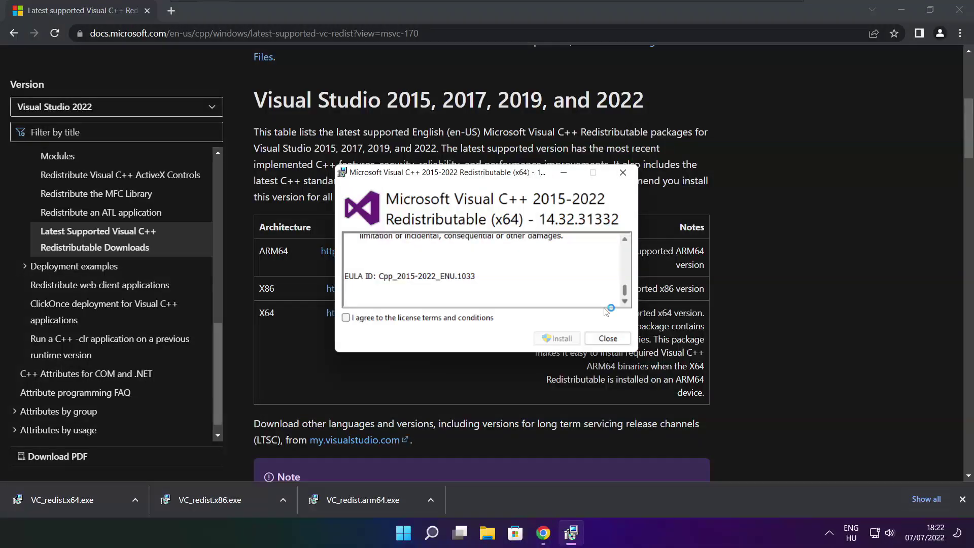
click(353, 320)
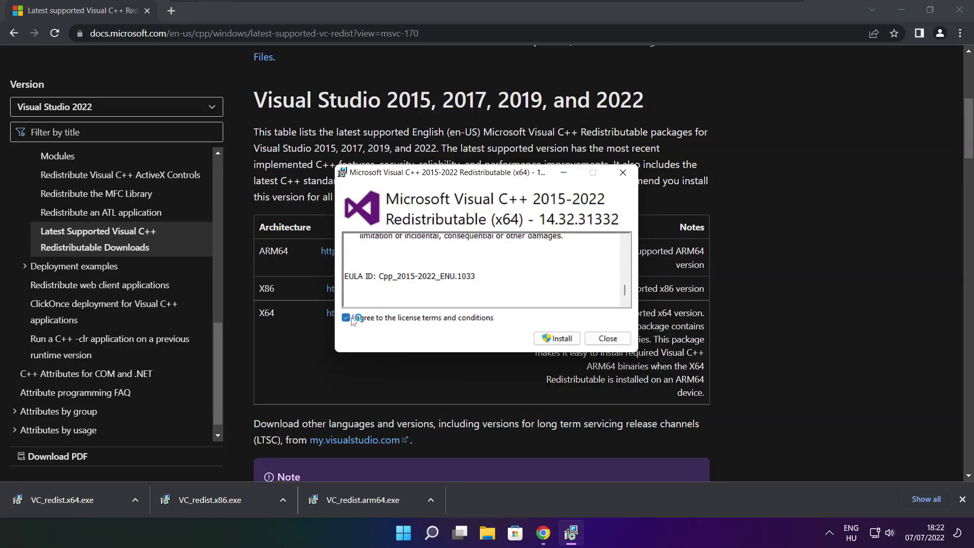
click(560, 342)
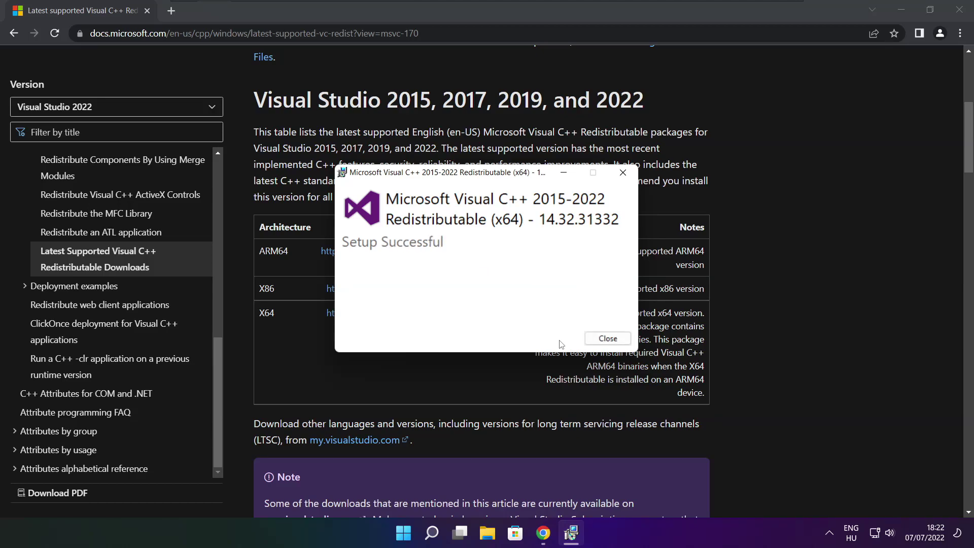
click(607, 339)
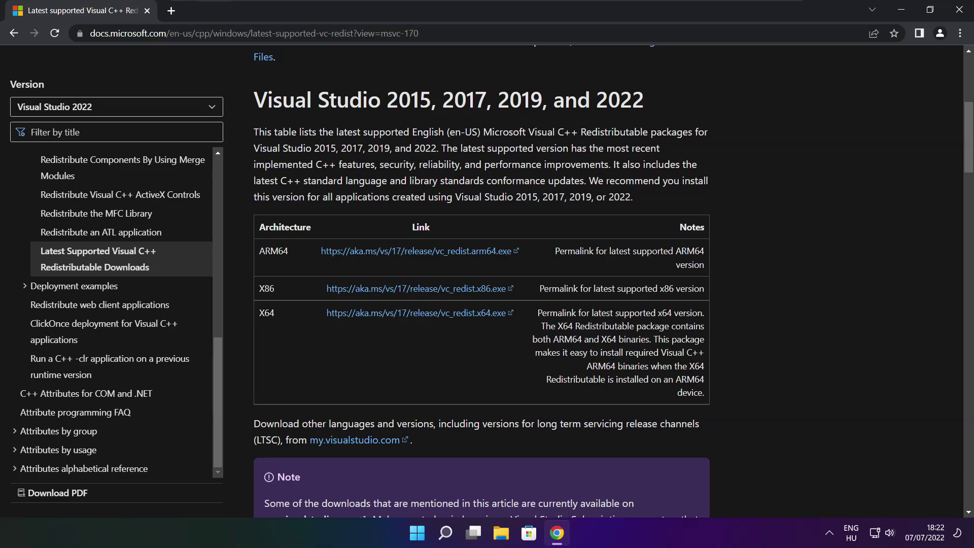
click(960, 11)
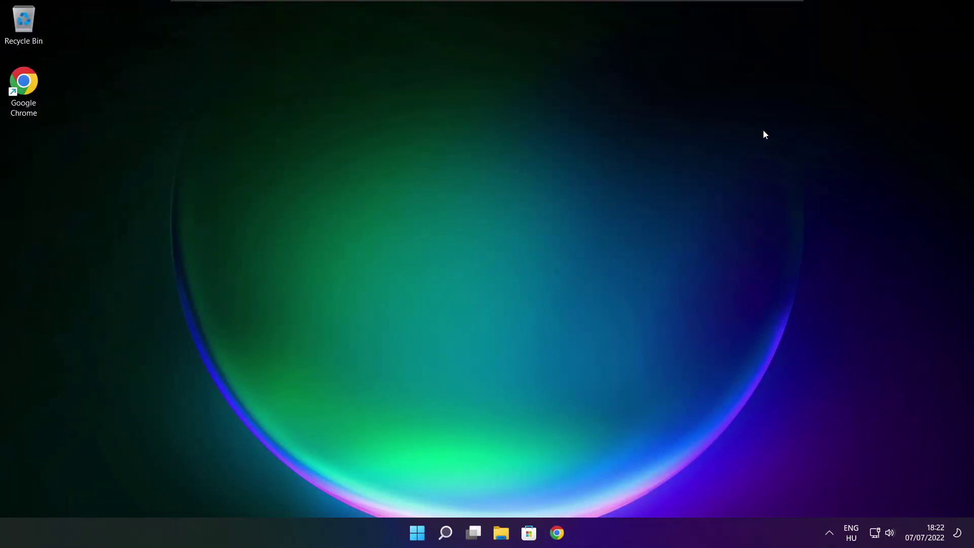
Bring up the Start menu's power choices: Sleep, Shut down and Restart
click(419, 537)
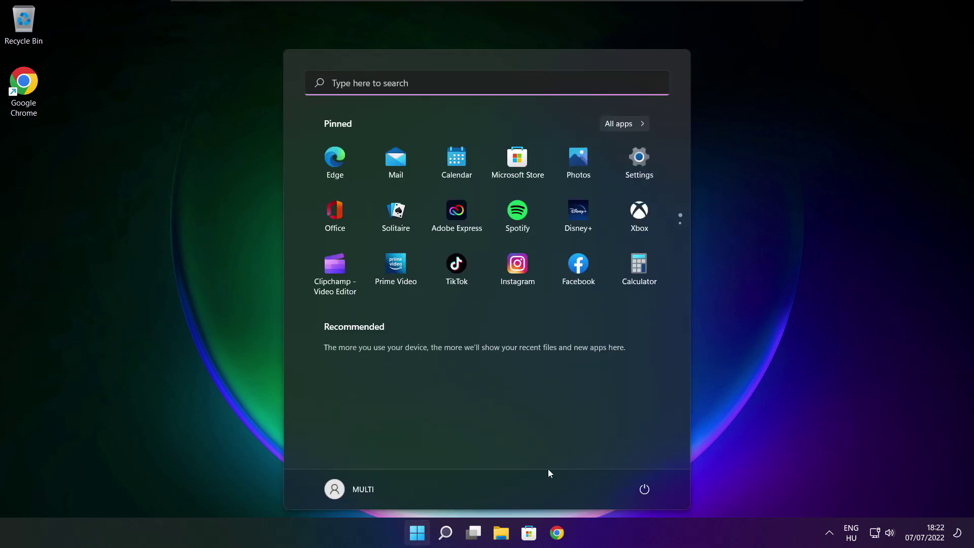
click(643, 490)
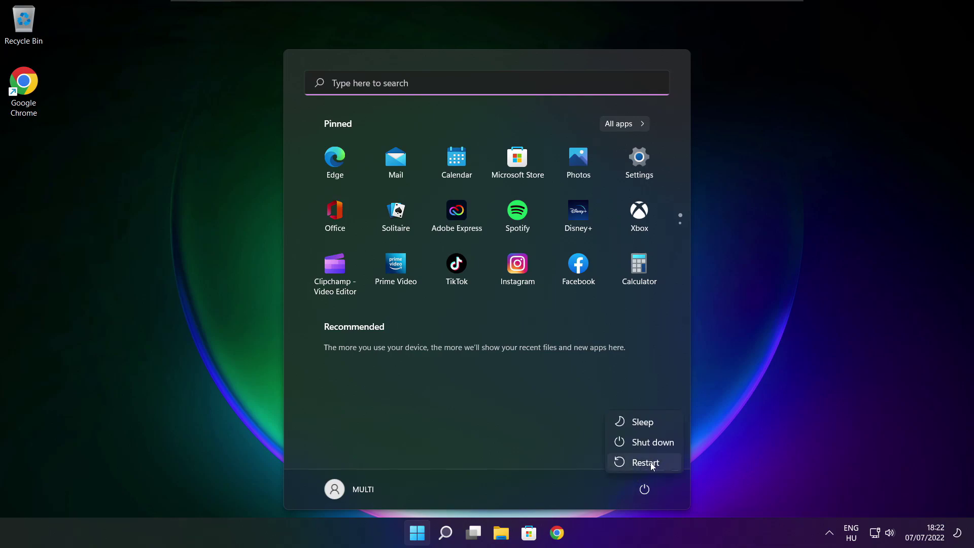